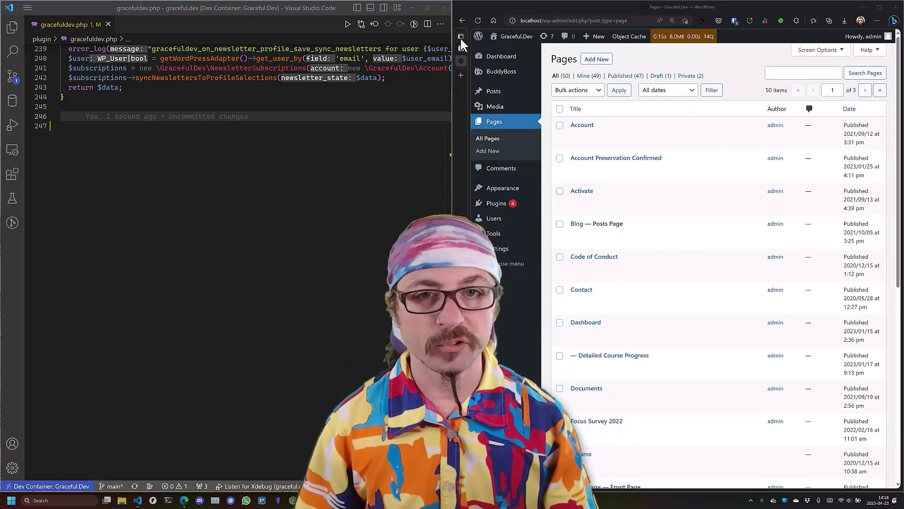
# Ask GPT-4 for a WordPress plugin that sorts the admin page list newest-first
pyautogui.click(461, 48)
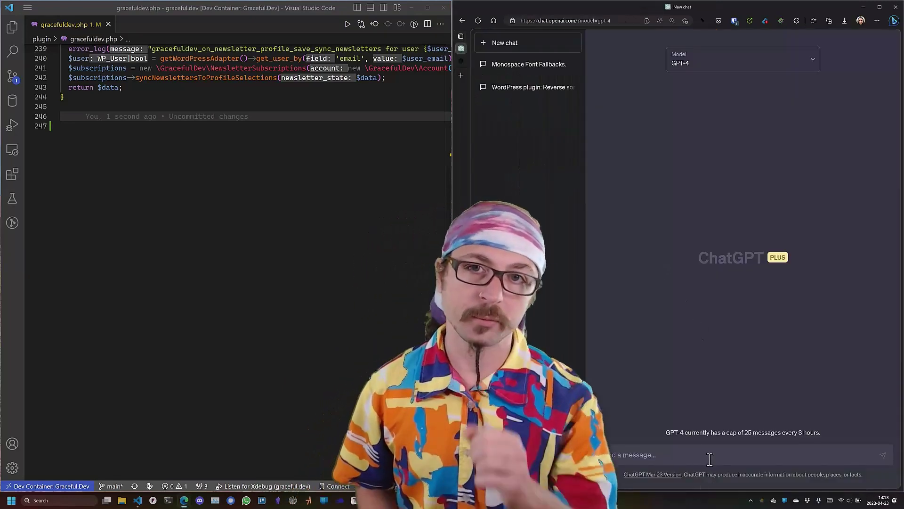
pyautogui.click(710, 458)
pyautogui.write('write me a wordpress plugin that makes the admin page list sorted by reverse')
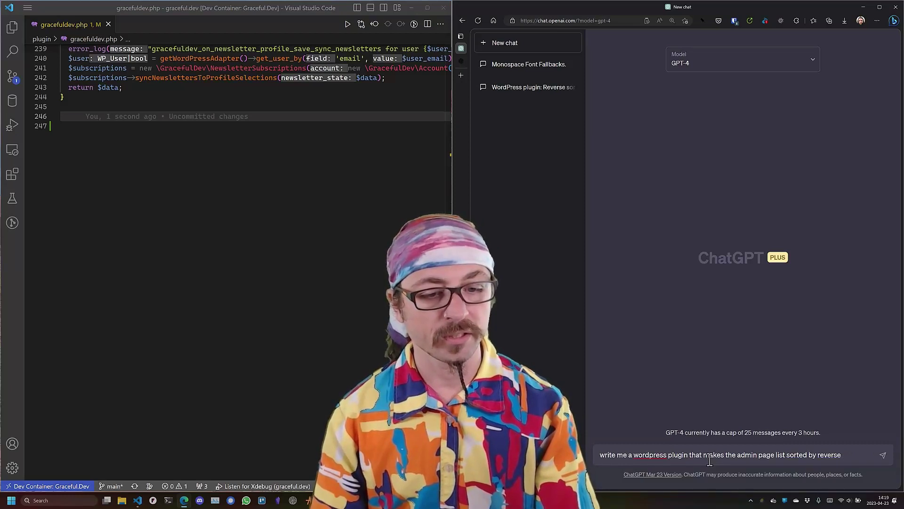
pyautogui.write('chronological order by default')
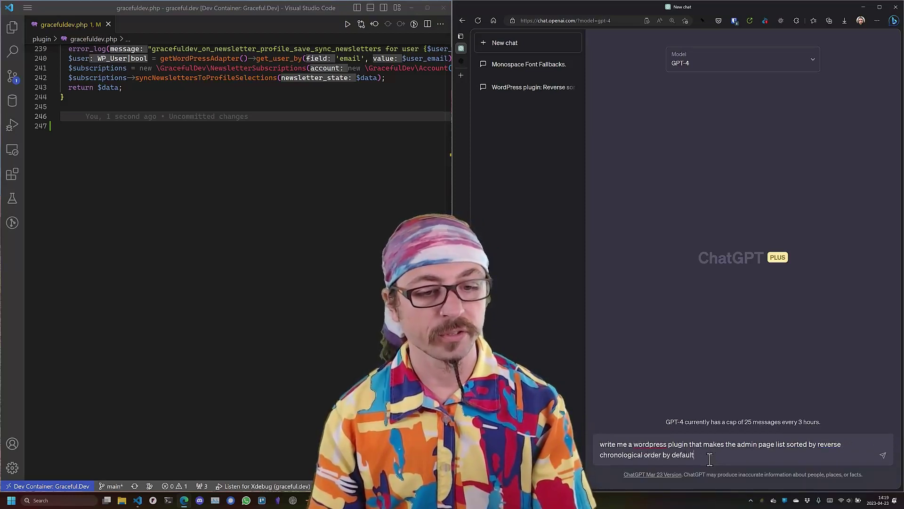
pyautogui.press('Return')
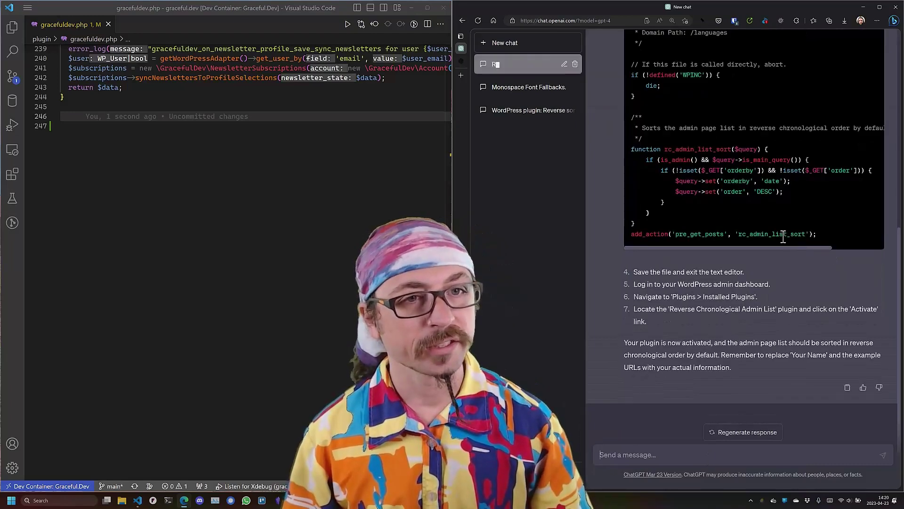
# Read through ChatGPT's reply and select the rc_admin_list_sort function and add_action hook
pyautogui.scroll(3, 711, 232)
pyautogui.scroll(4, 701, 194)
pyautogui.scroll(2, 702, 193)
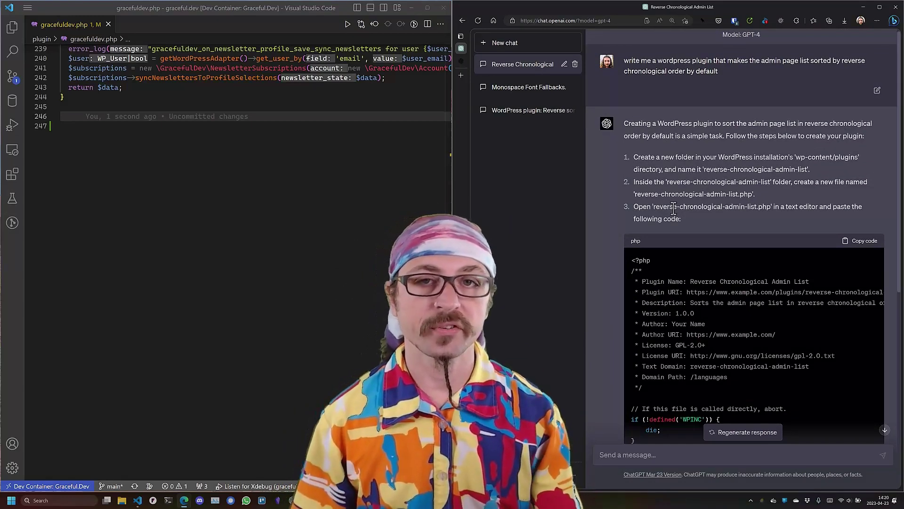
pyautogui.scroll(-2, 671, 188)
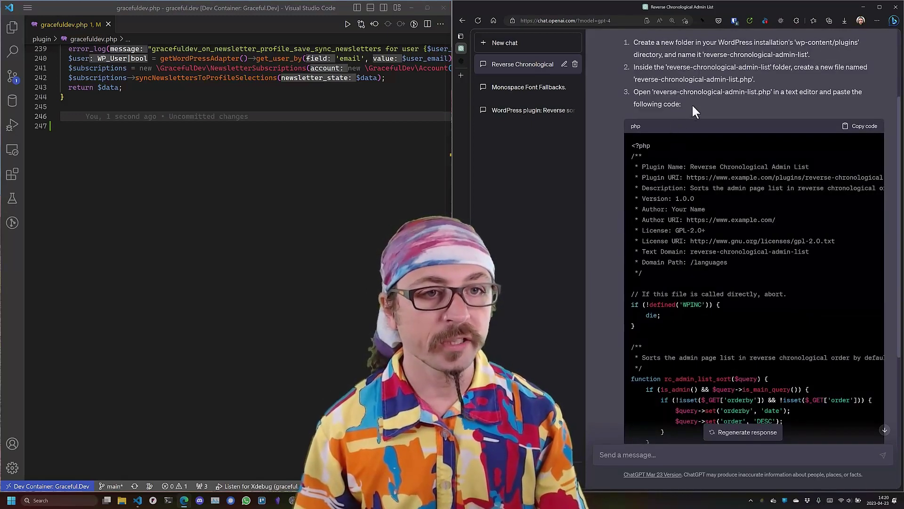
pyautogui.scroll(-1, 692, 106)
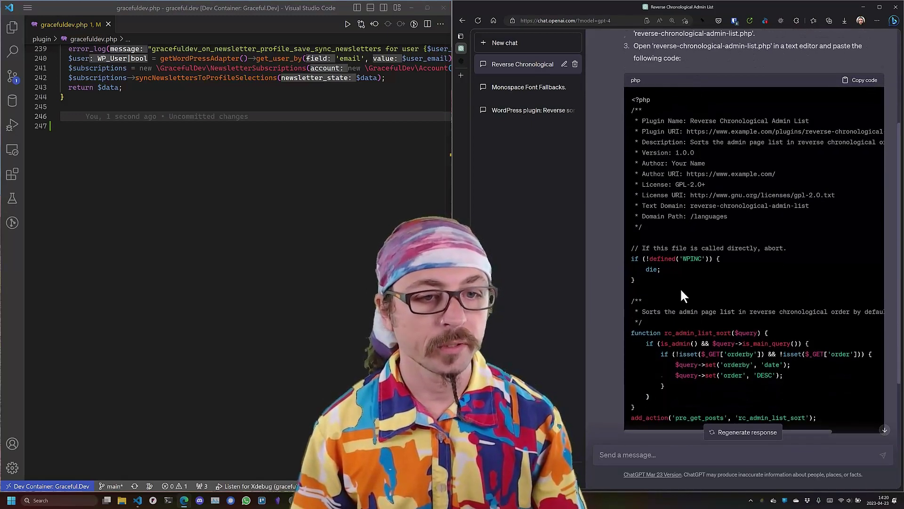
pyautogui.scroll(-1, 680, 287)
pyautogui.scroll(-3, 680, 287)
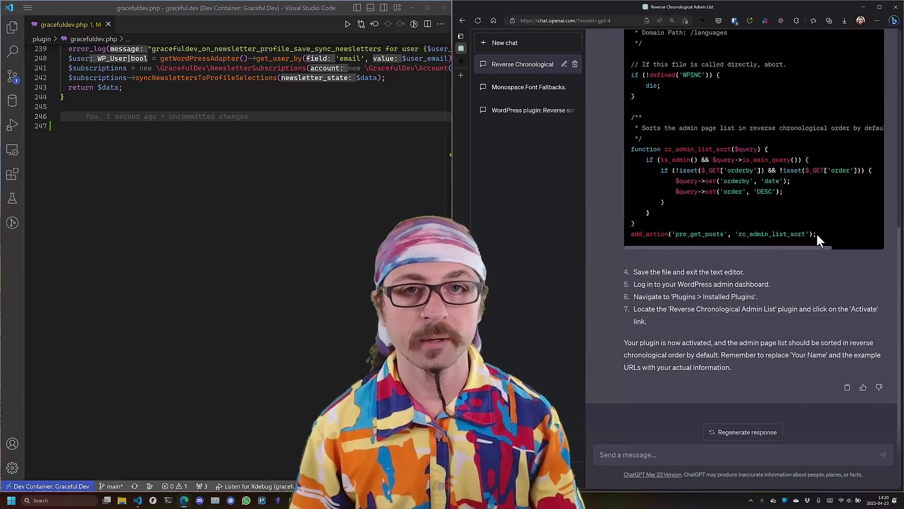
pyautogui.moveTo(816, 233); pyautogui.dragTo(633, 158)
pyautogui.hotkey('ctrl', 'c')
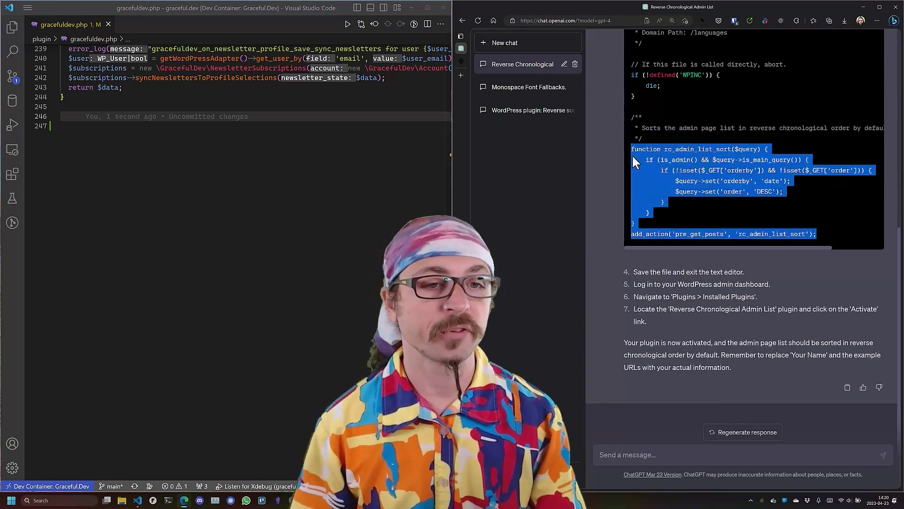
# Paste the hook into gracefuldev.php at line 247, save, and reload WordPress Pages
pyautogui.click(122, 126)
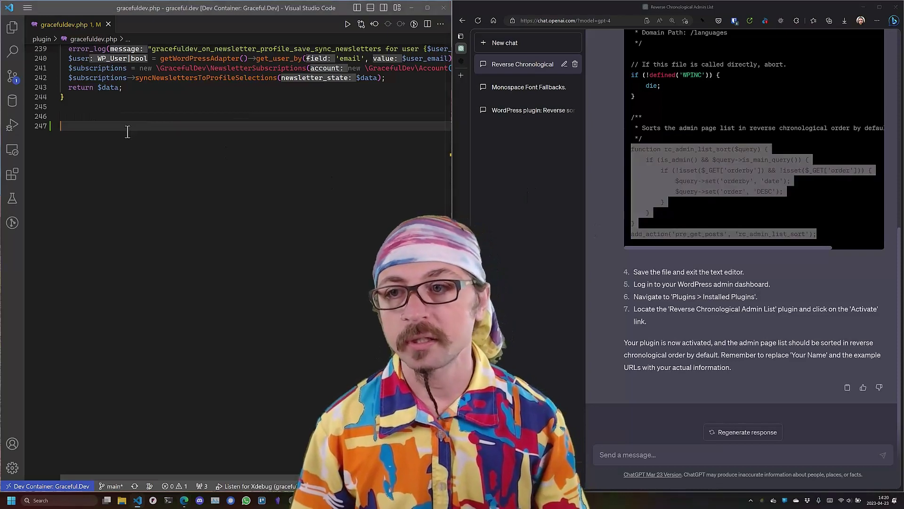
pyautogui.hotkey('ctrl', 'v')
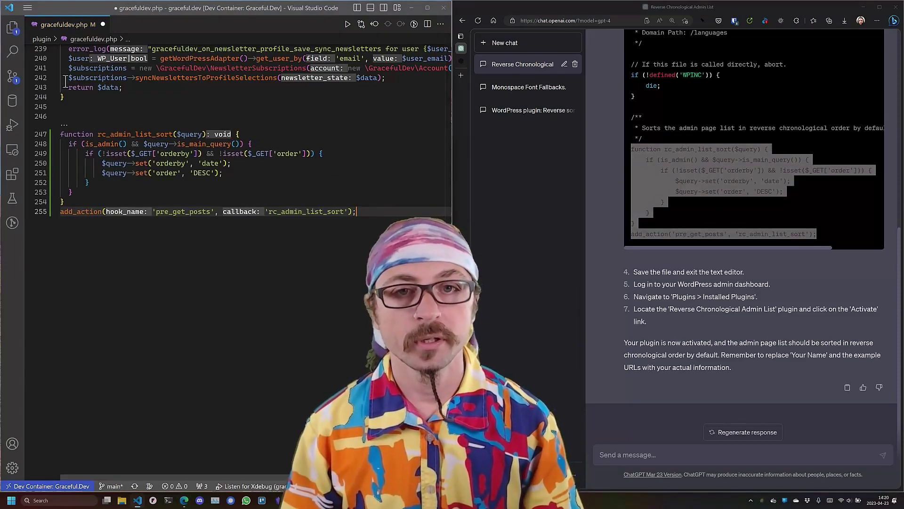
pyautogui.hotkey('ctrl', 's')
pyautogui.click(460, 59)
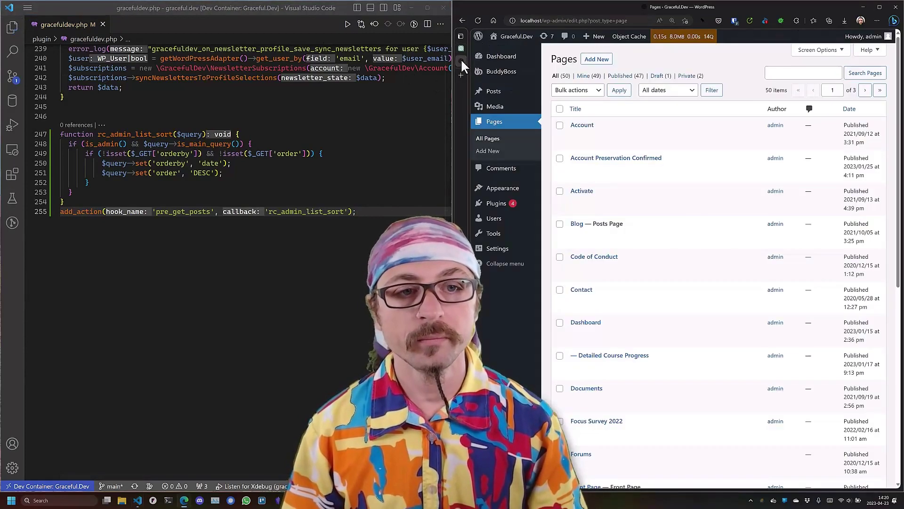
pyautogui.click(481, 20)
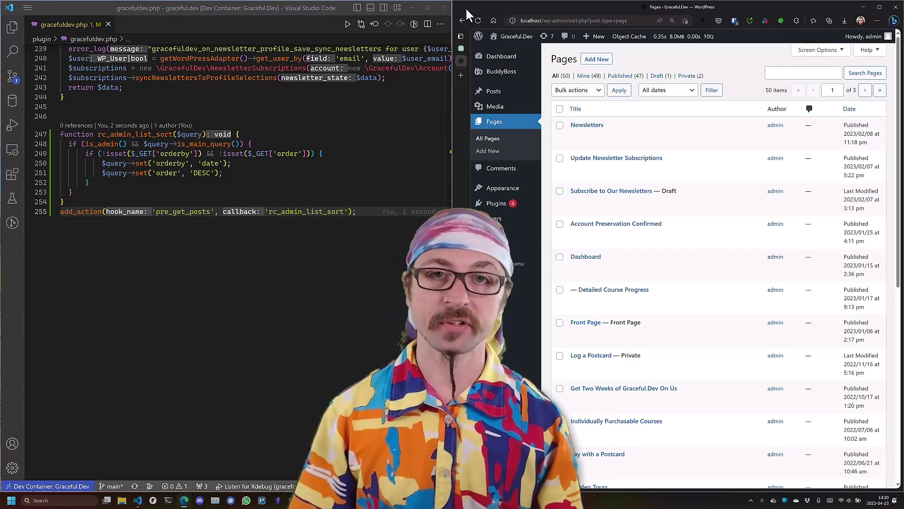
# With ChatGPT beside it, review the pasted is_admin, orderby, $query and pre_get_posts lines
pyautogui.click(462, 47)
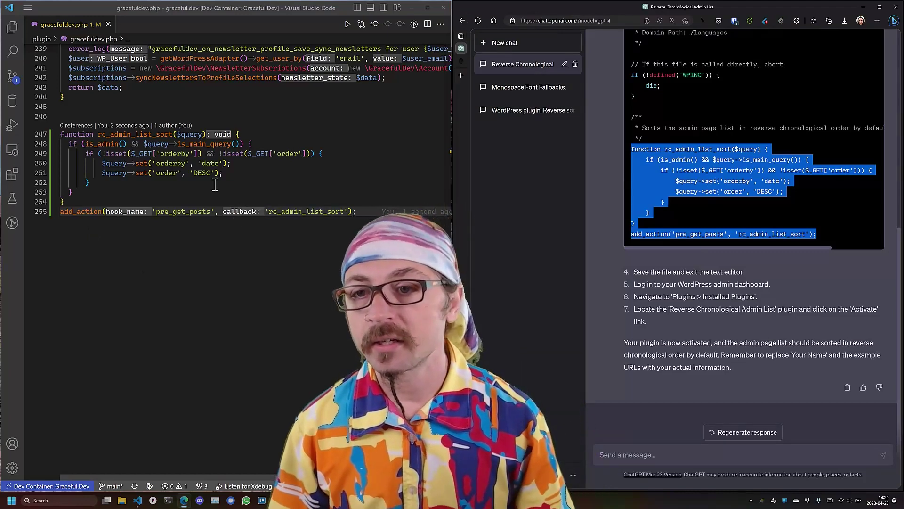
pyautogui.click(230, 173)
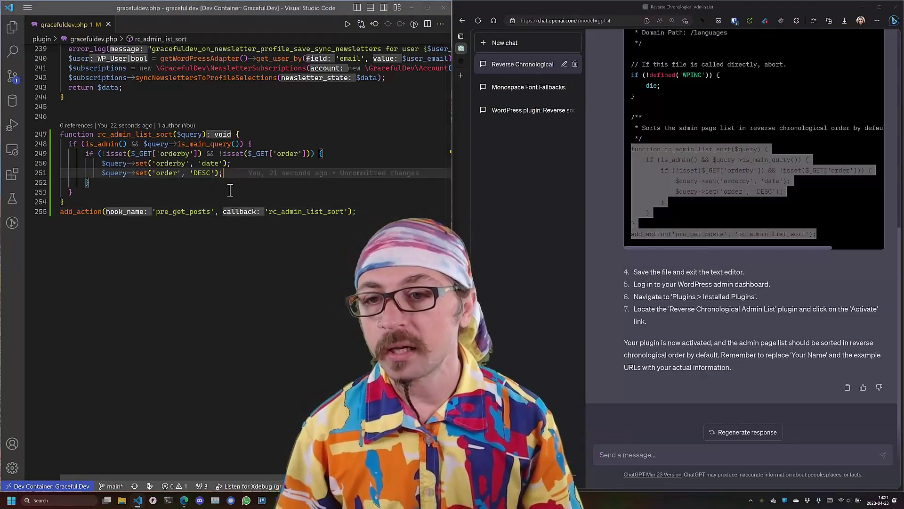
pyautogui.press('Up')
pyautogui.press('Up')
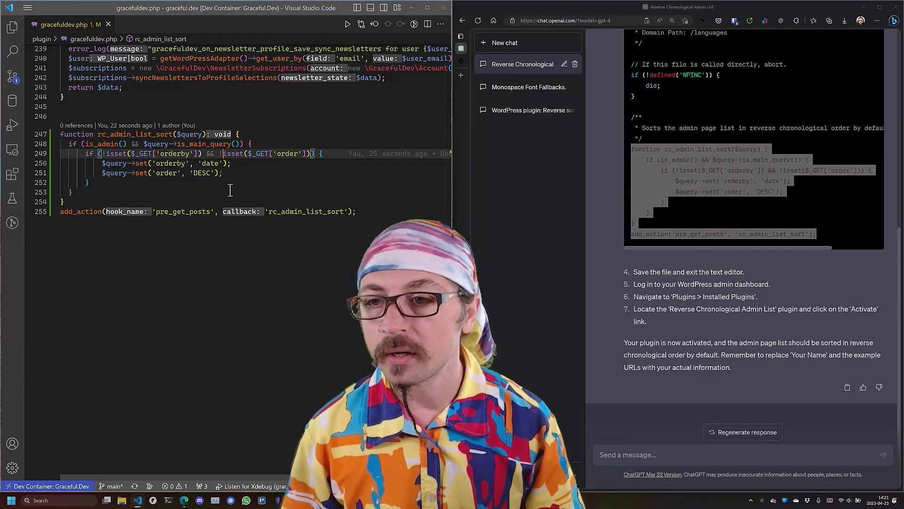
pyautogui.press('Up')
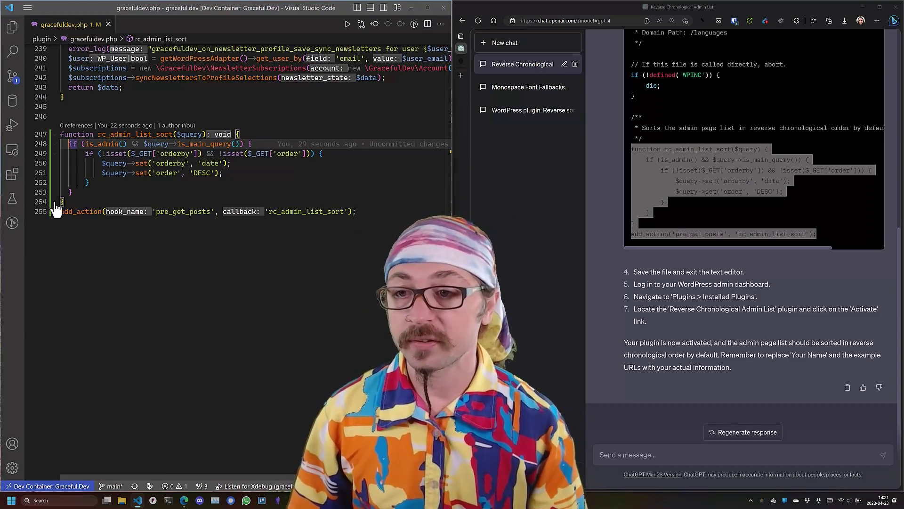
pyautogui.doubleClick(159, 212)
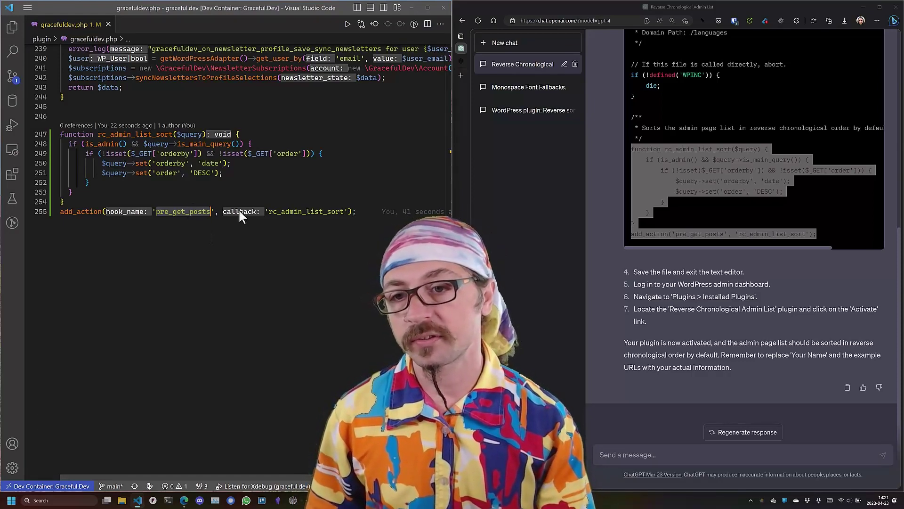
pyautogui.click(217, 211)
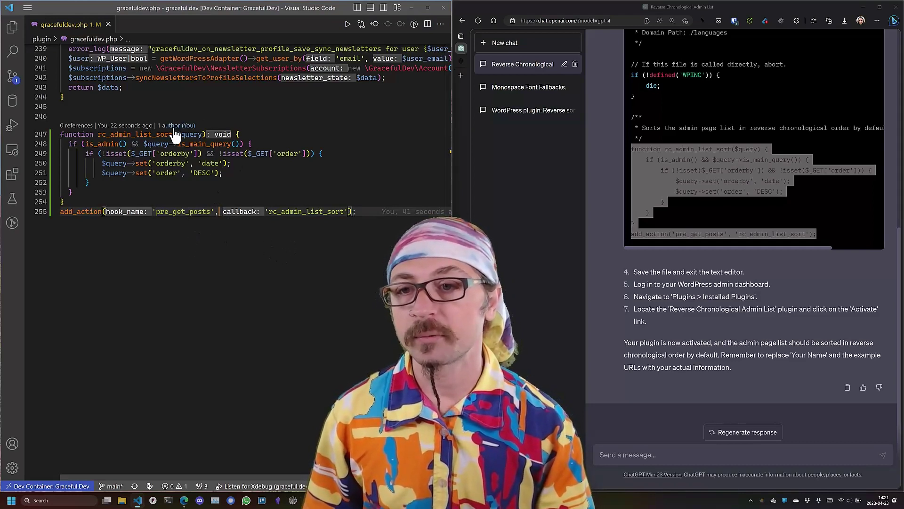
pyautogui.click(202, 135)
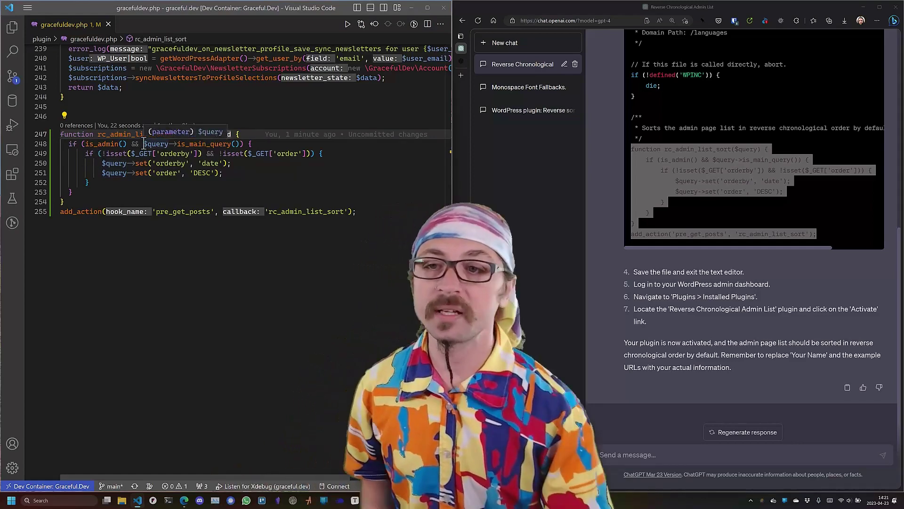
pyautogui.click(197, 163)
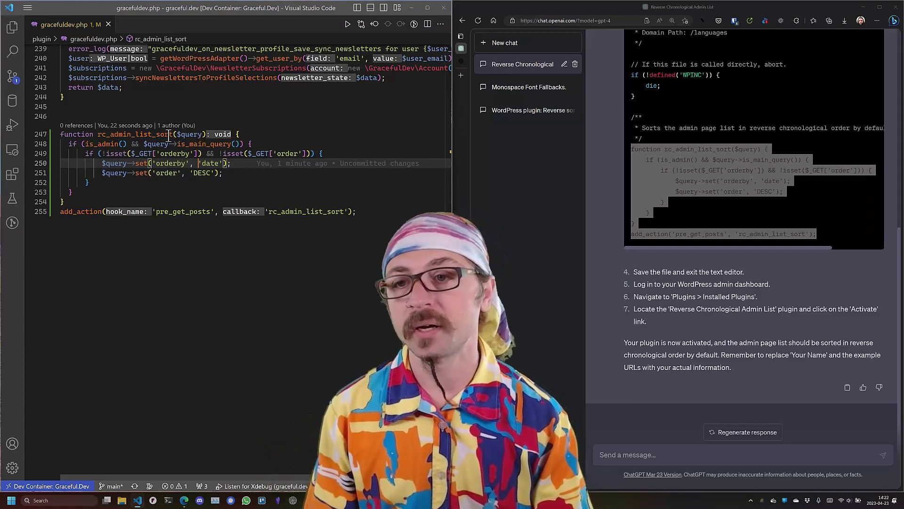
pyautogui.click(81, 144)
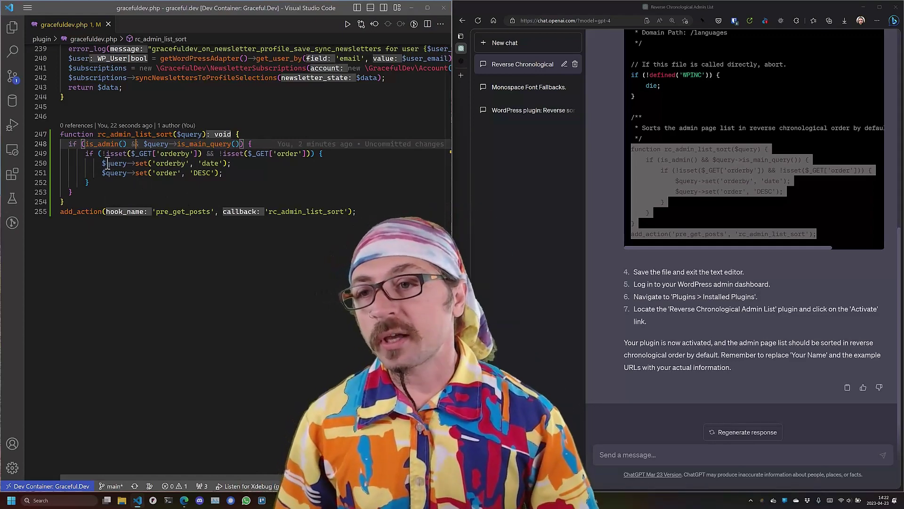
# Examine the is_admin call and the isset orderby and order checks on line 249
pyautogui.click(122, 144)
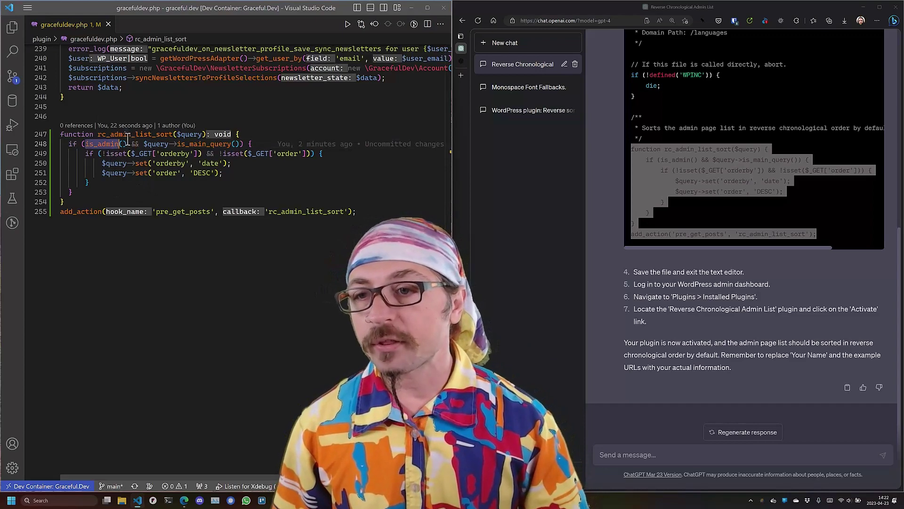
pyautogui.click(123, 144)
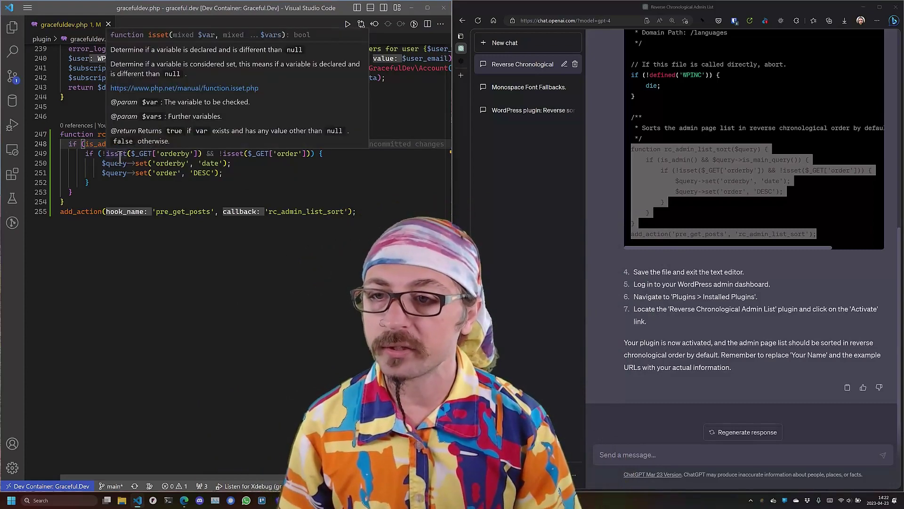
pyautogui.click(144, 154)
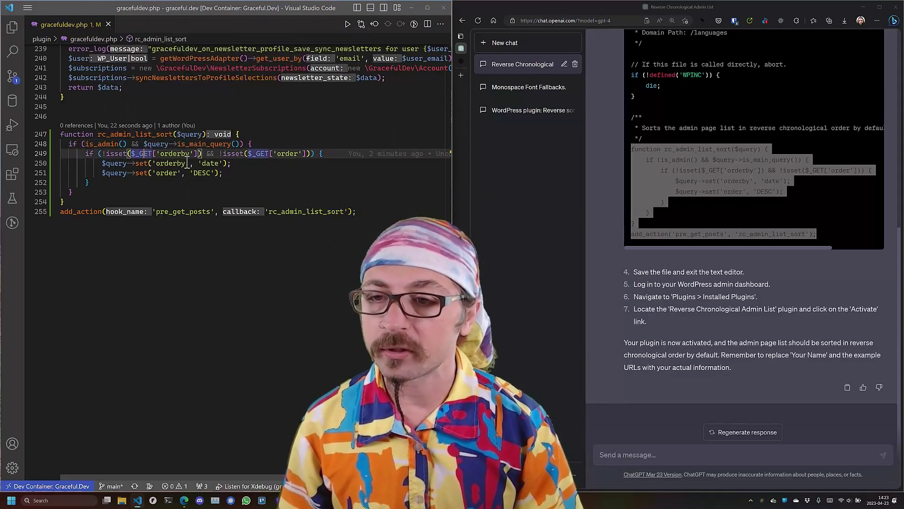
pyautogui.click(260, 156)
pyautogui.click(262, 155)
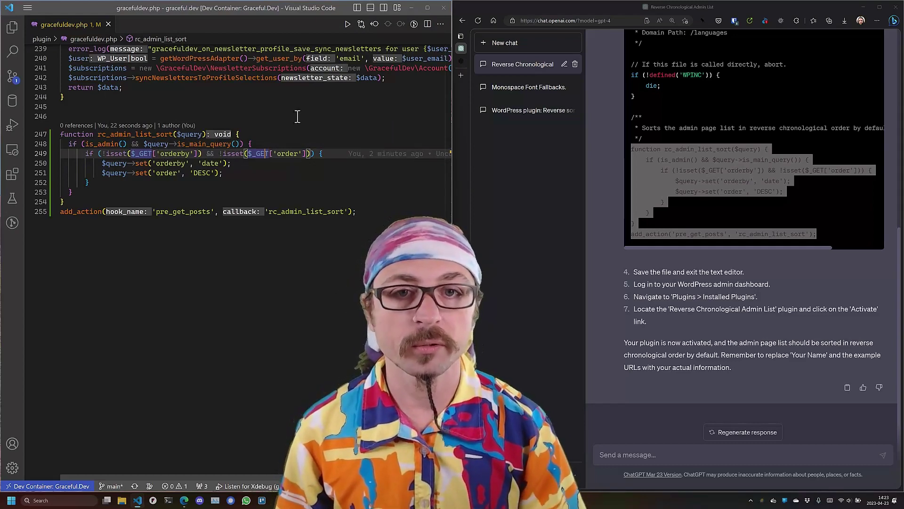
# Sort WordPress Pages by title, read orderby/order in the address, and recheck the isset conditions
pyautogui.click(461, 62)
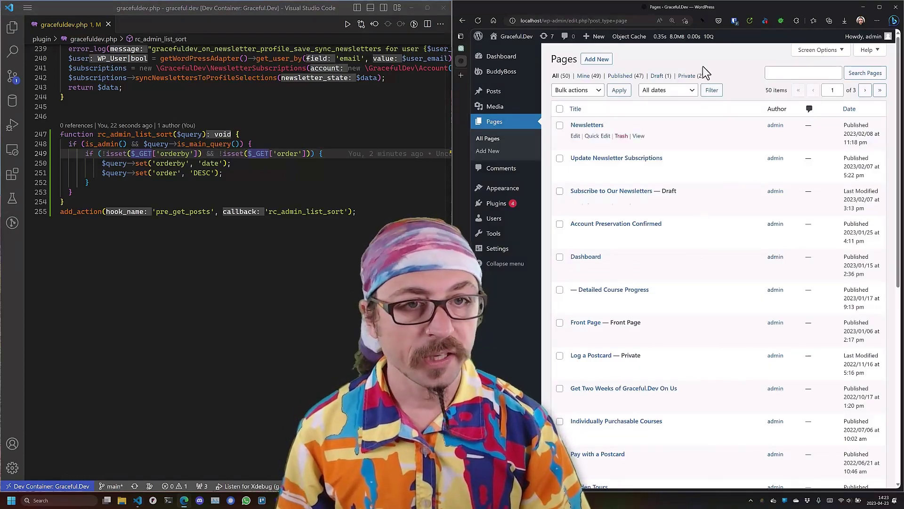
pyautogui.click(572, 112)
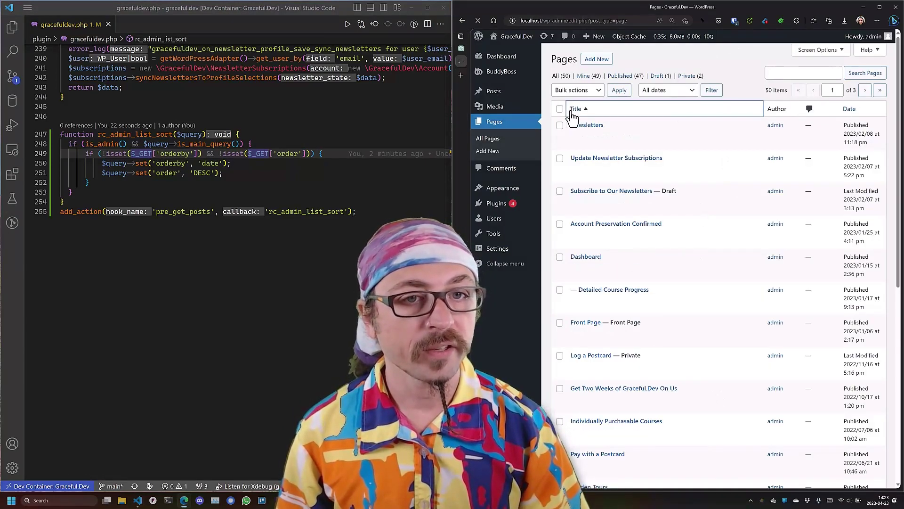
pyautogui.click(625, 22)
pyautogui.click(589, 22)
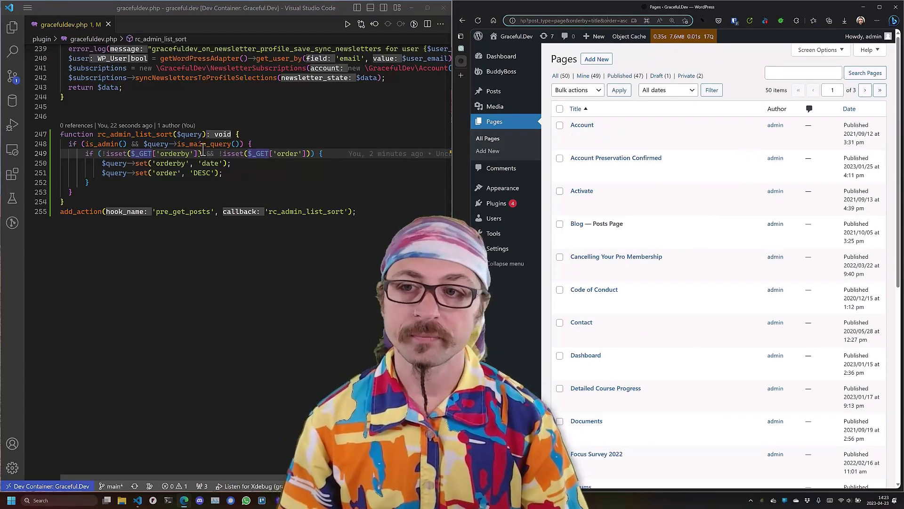
pyautogui.click(172, 154)
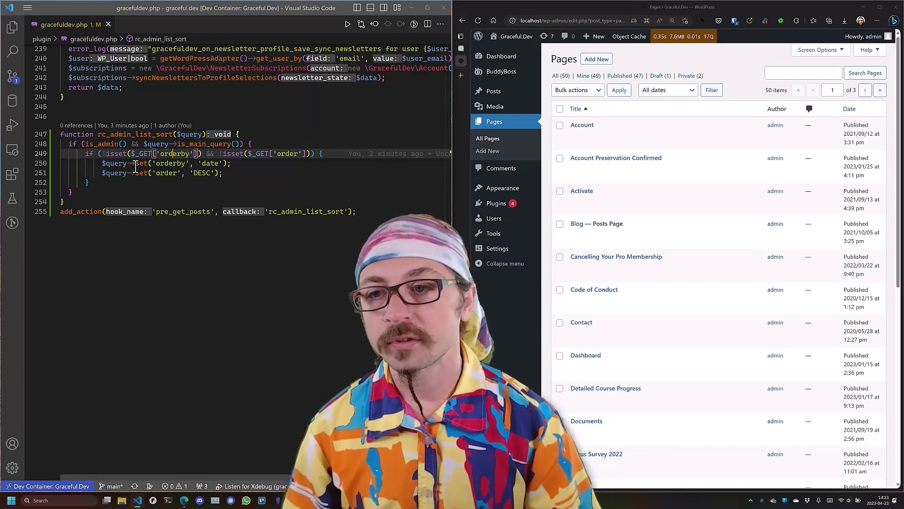
pyautogui.click(120, 154)
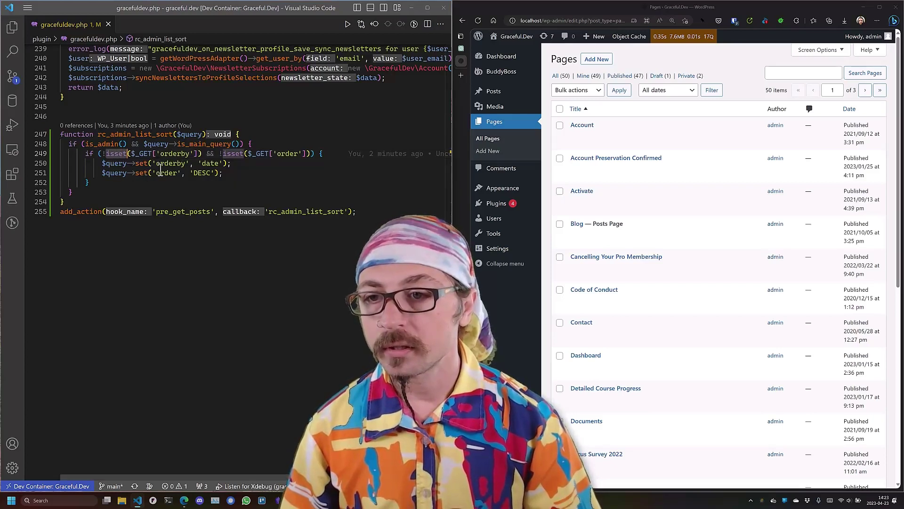
pyautogui.click(176, 173)
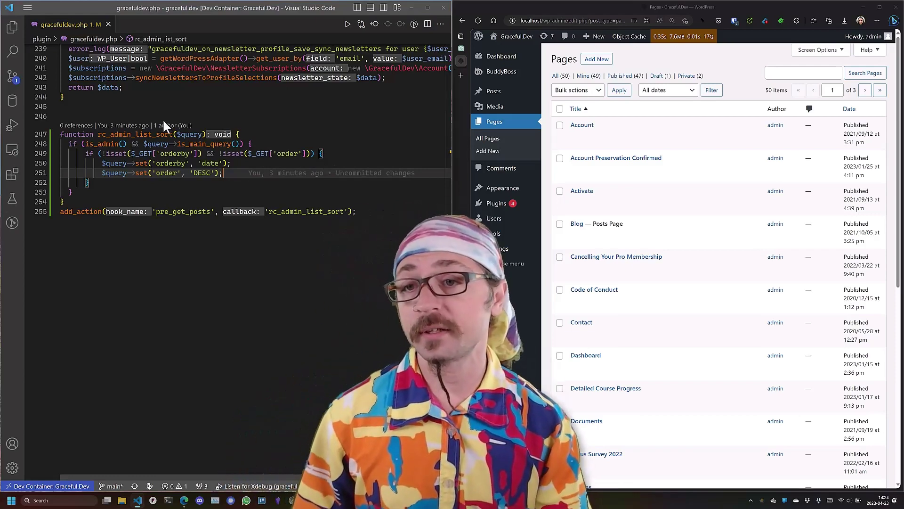
pyautogui.click(227, 154)
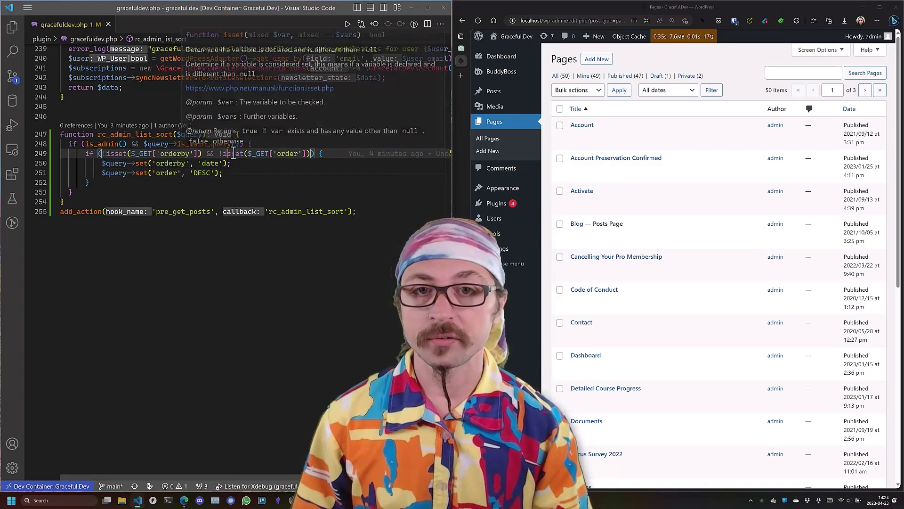
pyautogui.moveTo(381, 153)
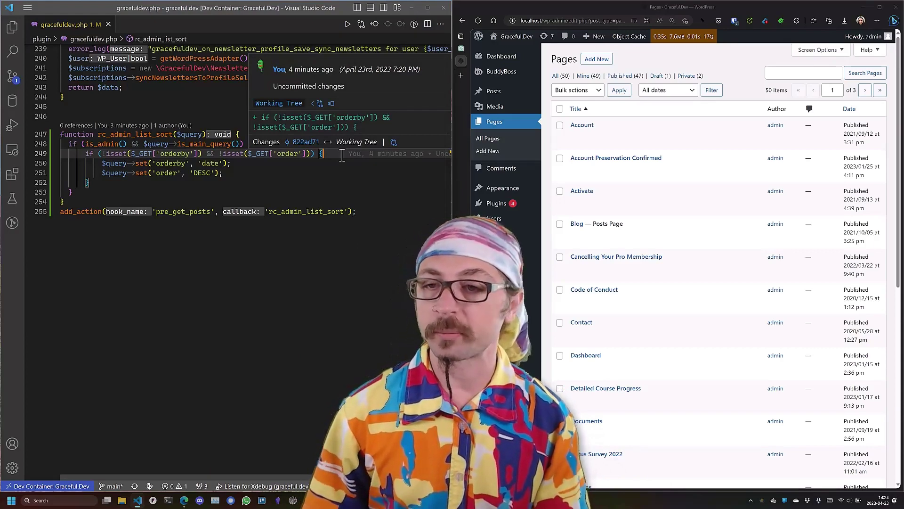
pyautogui.click(256, 163)
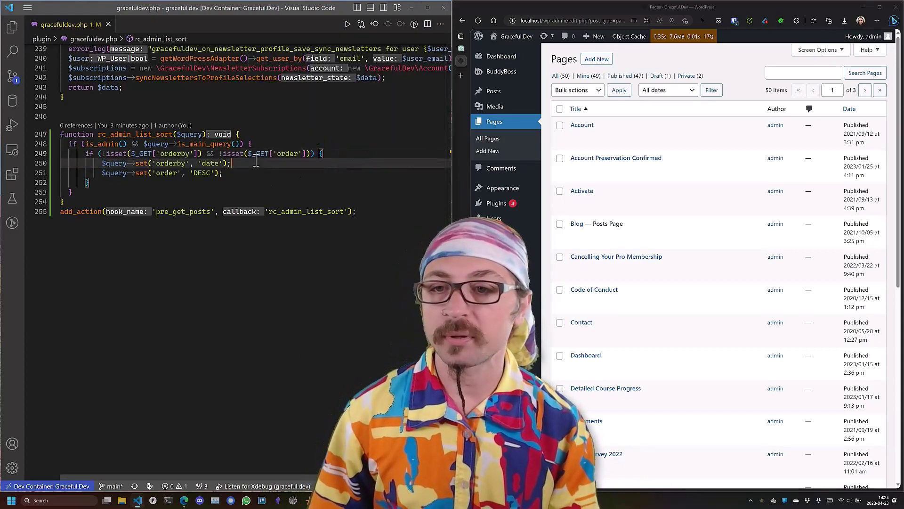
pyautogui.click(197, 154)
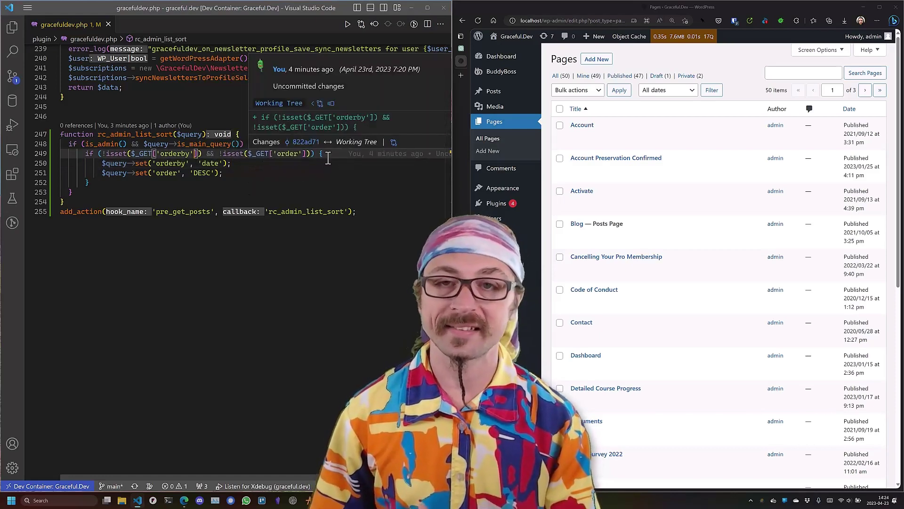
pyautogui.click(307, 173)
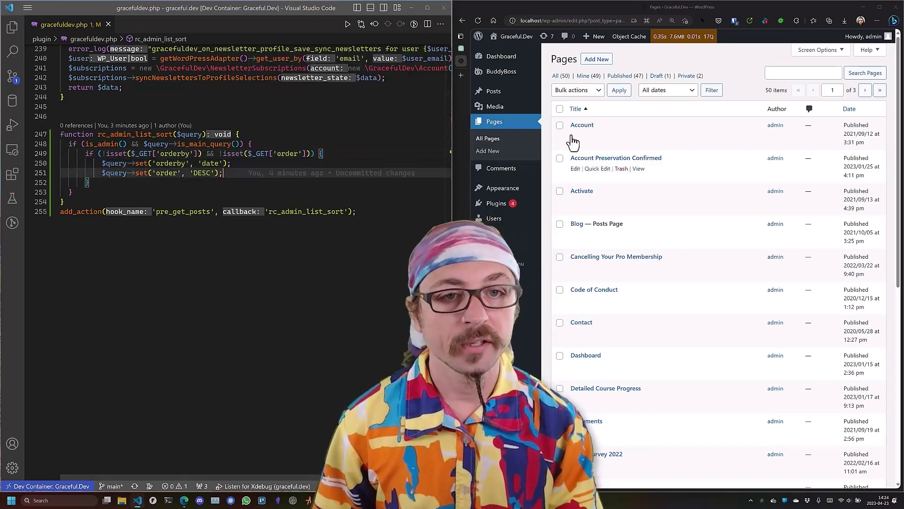
# Ask ChatGPT to apply the filter only when on the pages list
pyautogui.click(461, 47)
pyautogui.click(709, 453)
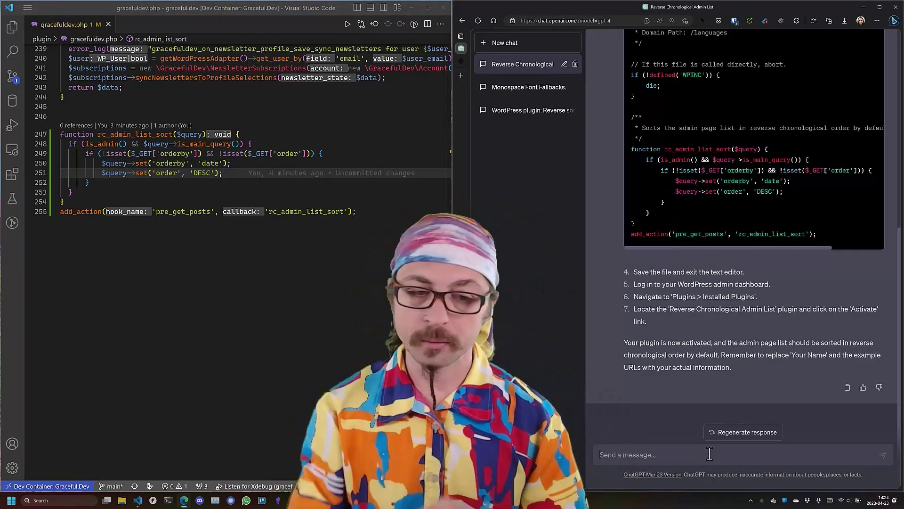
pyautogui.write("only apply the filter when we're on the pages list")
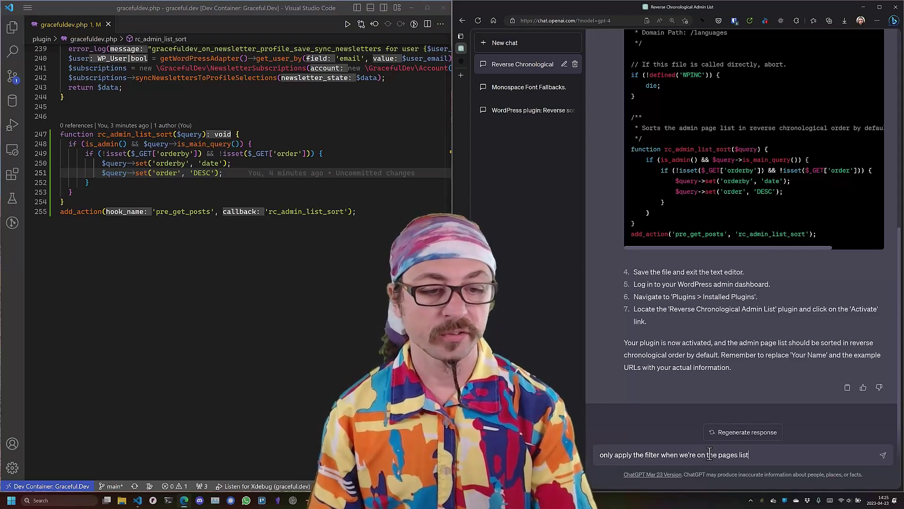
pyautogui.press('Return')
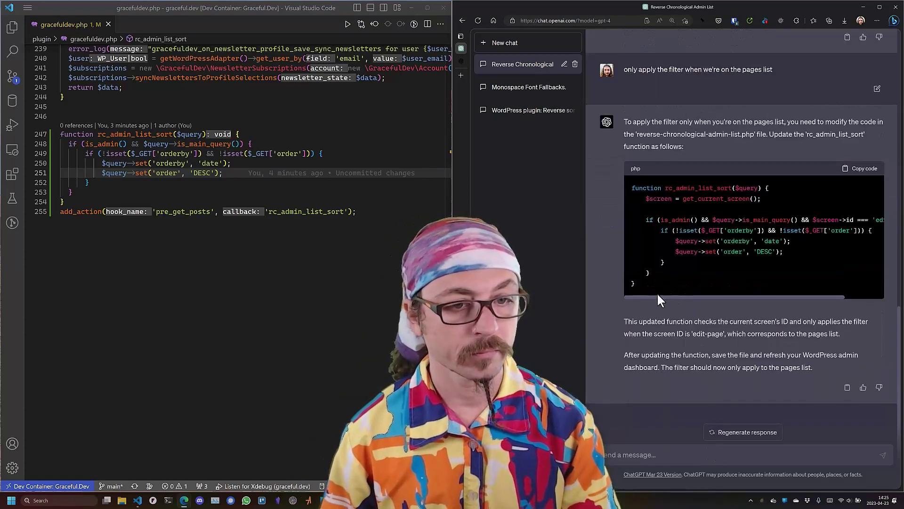
# Copy ChatGPT's edit-page version over the old function, accidentally pasting it twice
pyautogui.moveTo(638, 284); pyautogui.dragTo(628, 187)
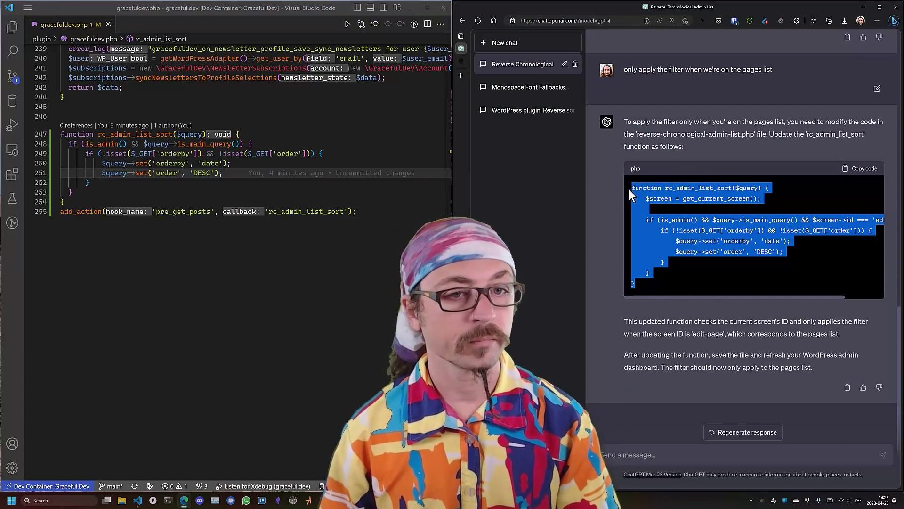
pyautogui.click(829, 231)
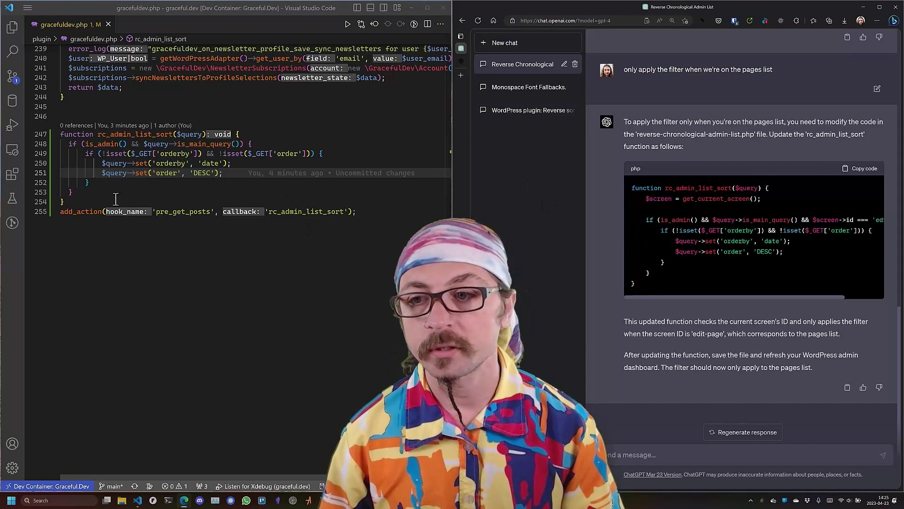
pyautogui.moveTo(116, 199); pyautogui.dragTo(43, 136)
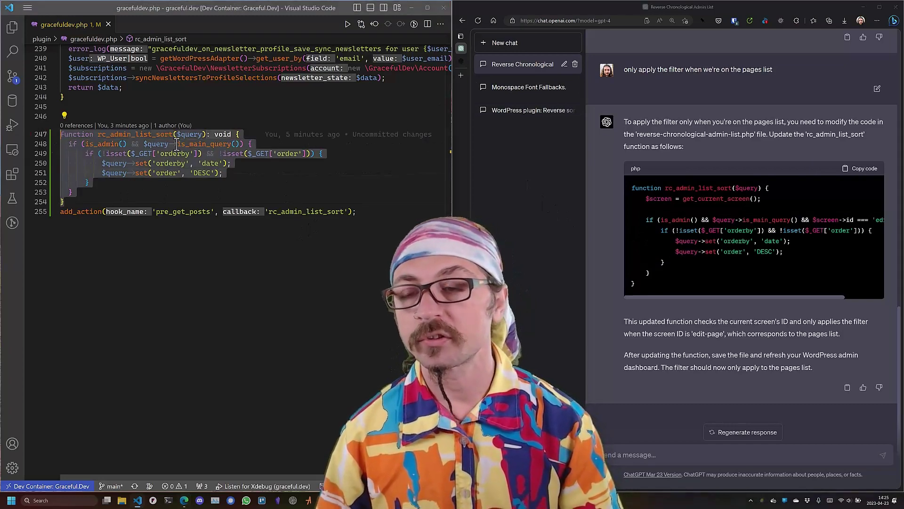
pyautogui.hotkey('ctrl', 'v')
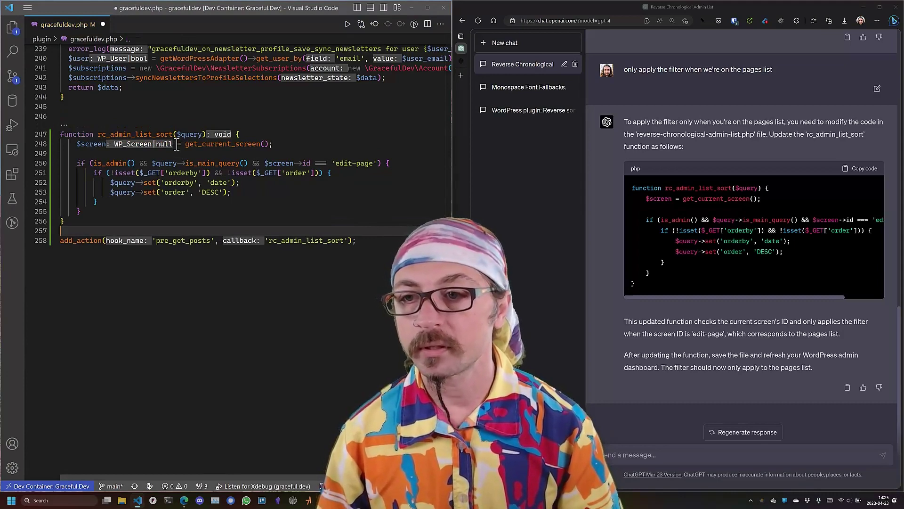
pyautogui.write("function rc_admin_list_sort($query) {   $screen = get_current_screen();    if (is_admin() && $query->is_main_query() && $screen->id === 'edit-page') {       if (!isset($_GET['orderby']) && !isset($_GET['order'])) {           $query->set('orderby', 'date');           $query->set('order', 'DESC');       }   } }")
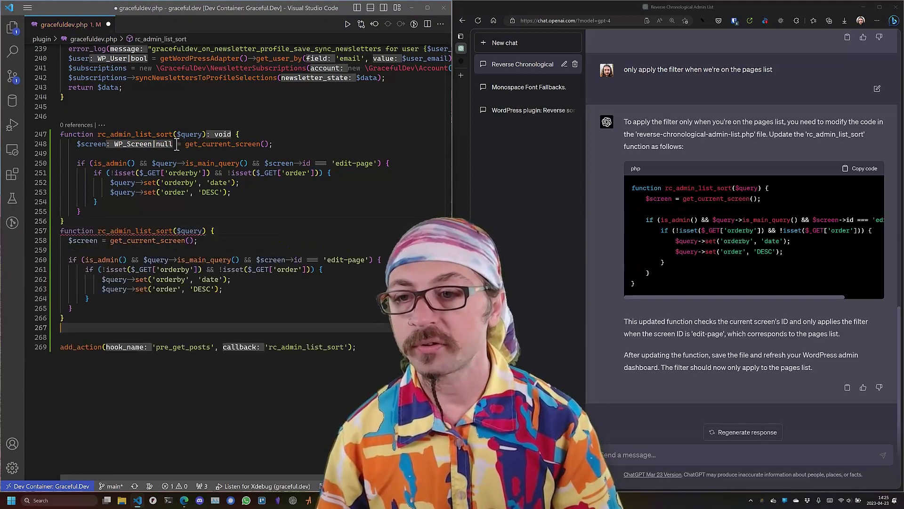
# Inspect the duplicated function's closing lines and the edit-page screen check
pyautogui.click(236, 289)
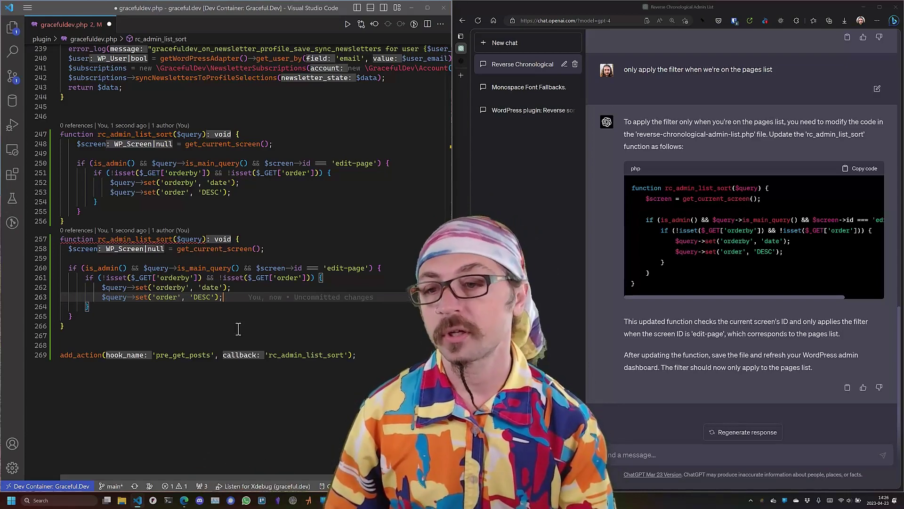
pyautogui.click(71, 326)
pyautogui.moveTo(175, 326)
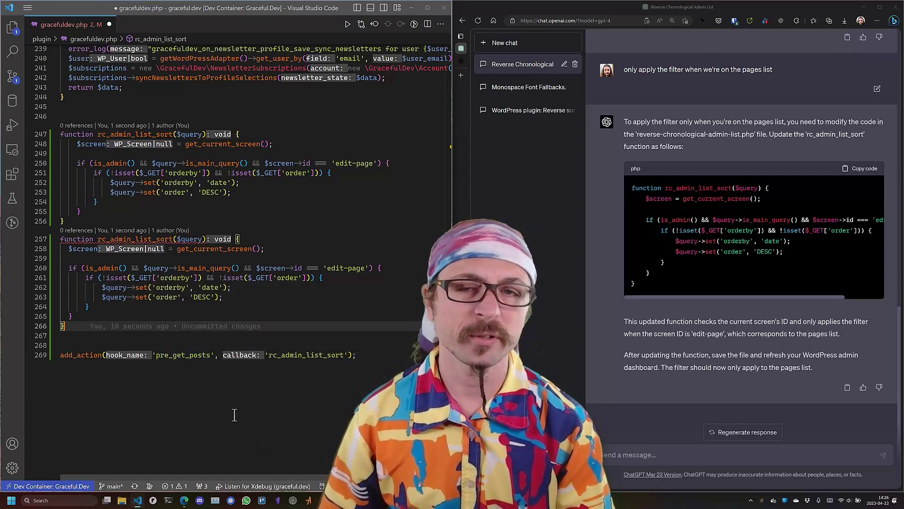
pyautogui.click(210, 335)
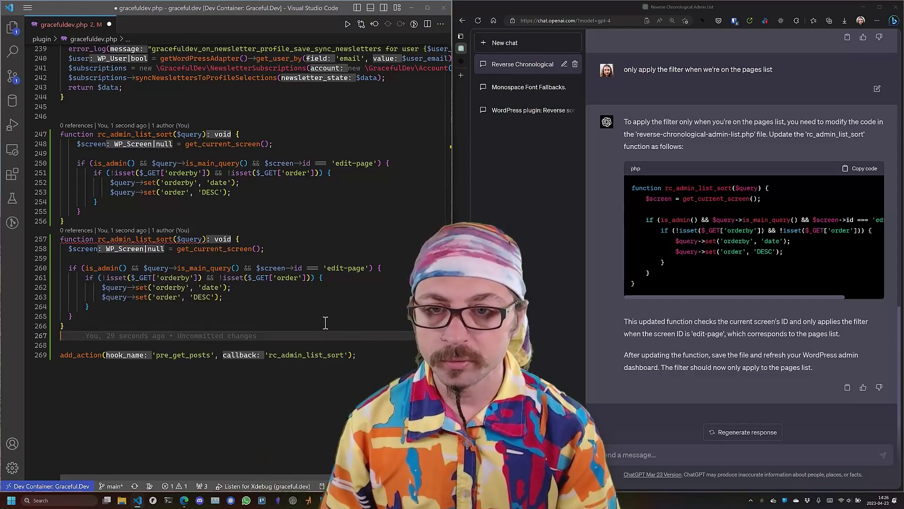
pyautogui.click(371, 163)
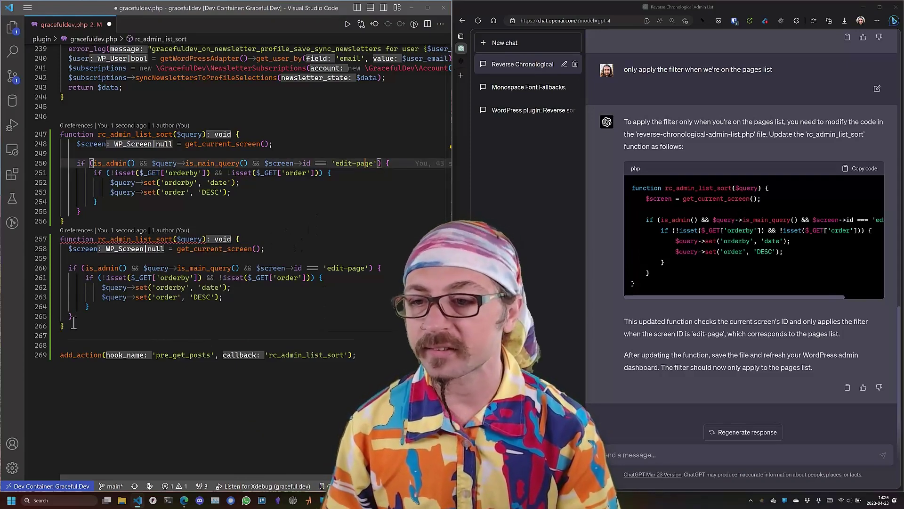
# Delete the duplicate rc_admin_list_sort, save gracefuldev.php, and recheck the edit-page condition
pyautogui.moveTo(74, 323); pyautogui.dragTo(56, 240)
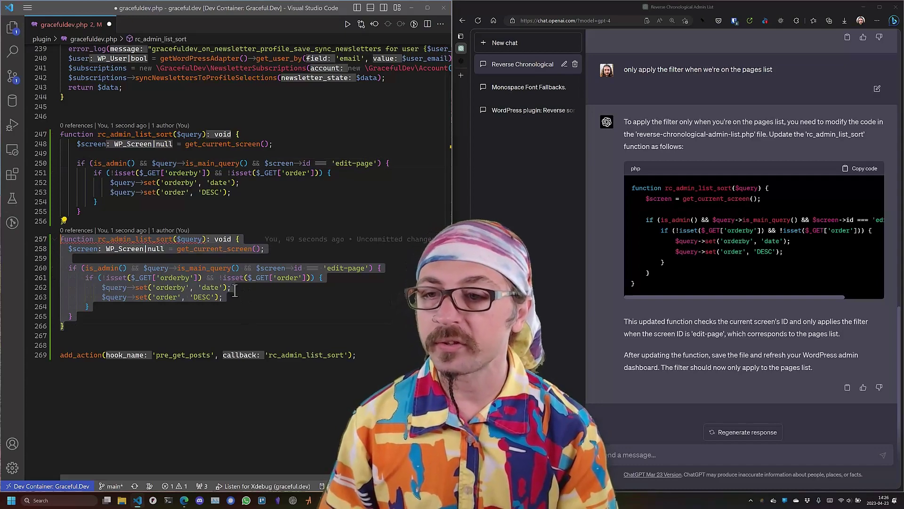
pyautogui.press('BackSpace')
pyautogui.press('BackSpace')
pyautogui.hotkey('ctrl', 's')
pyautogui.click(462, 61)
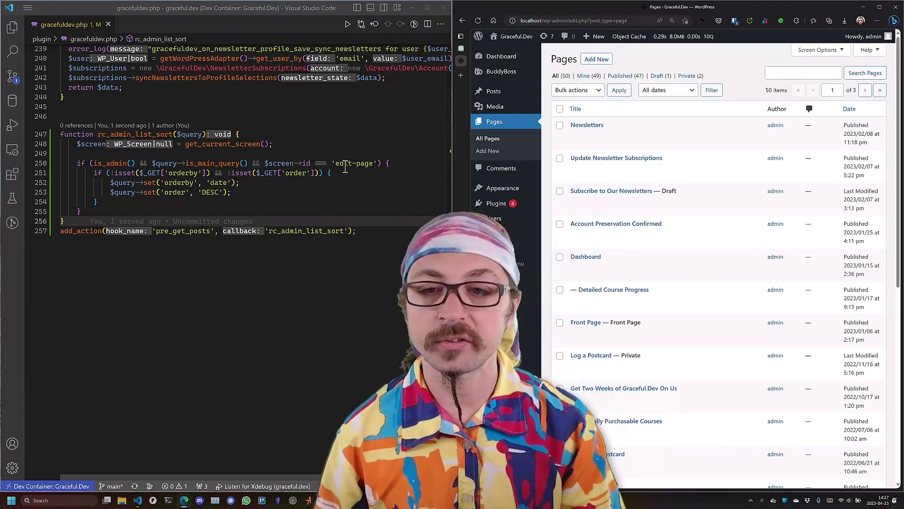
pyautogui.click(344, 164)
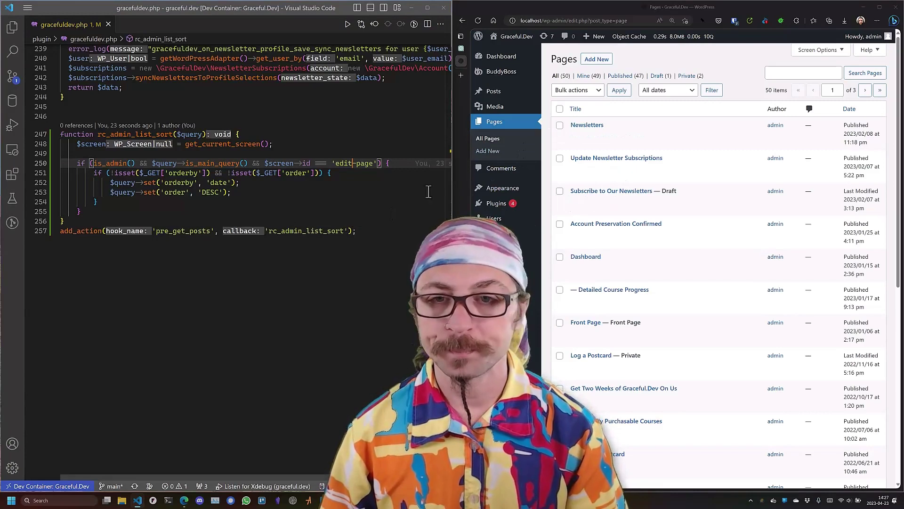
# Open the 'WordPress plugin: Reverse sorting' chat and scroll its code to the edit/page check
pyautogui.click(455, 49)
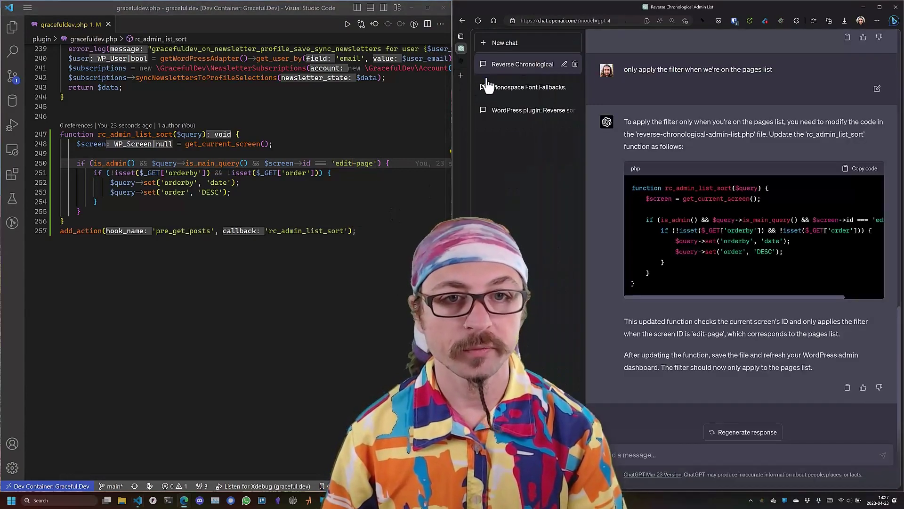
pyautogui.click(515, 118)
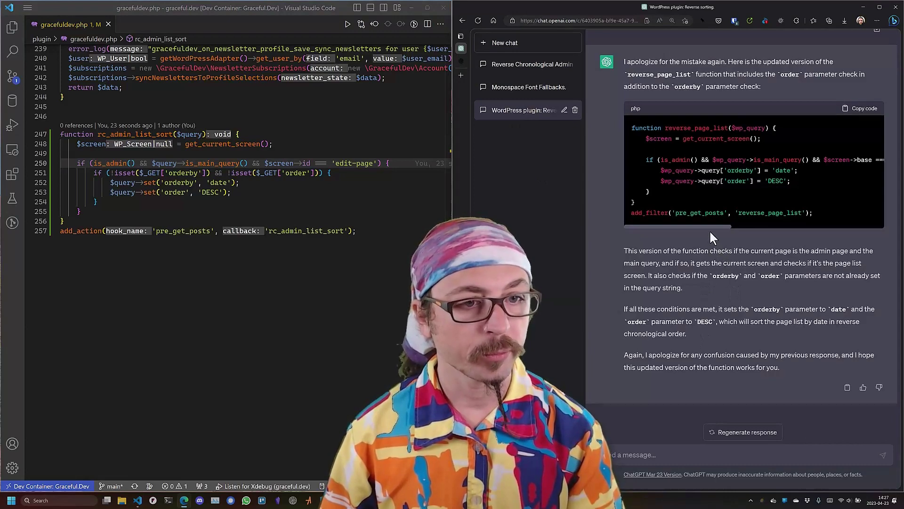
pyautogui.moveTo(709, 226)
pyautogui.mouseDown()
pyautogui.moveTo(816, 215)
pyautogui.moveTo(775, 224)
pyautogui.mouseUp()
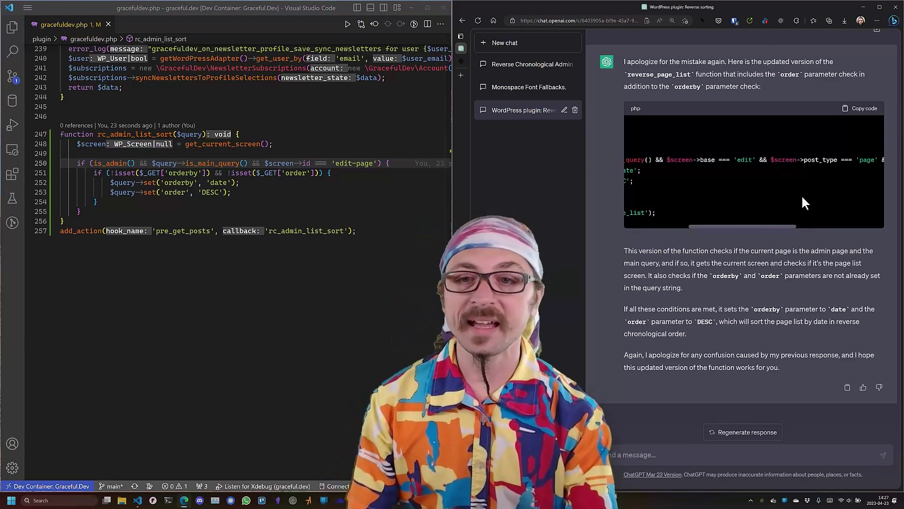
# Check Query Monitor's Admin Screen panel: base edit, id edit-page, post type page
pyautogui.hotkey('ctrl', 'Tab')
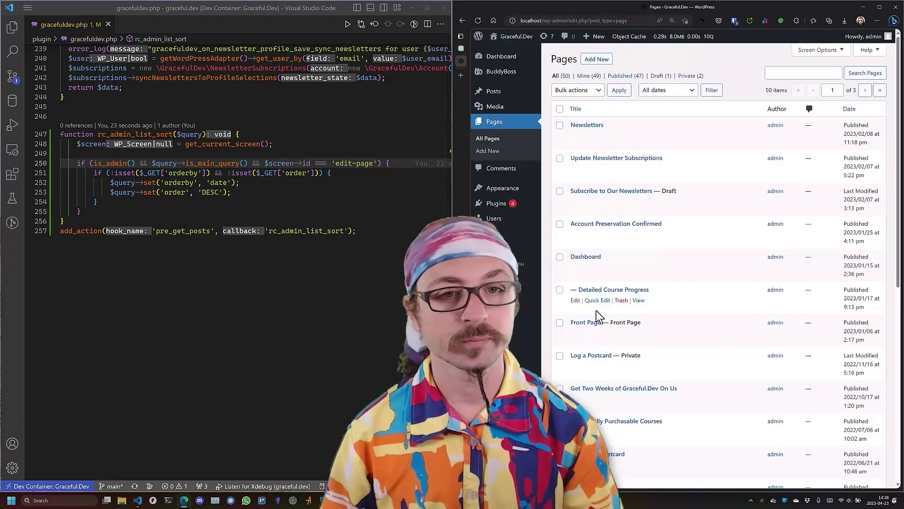
pyautogui.moveTo(682, 36)
pyautogui.click(660, 37)
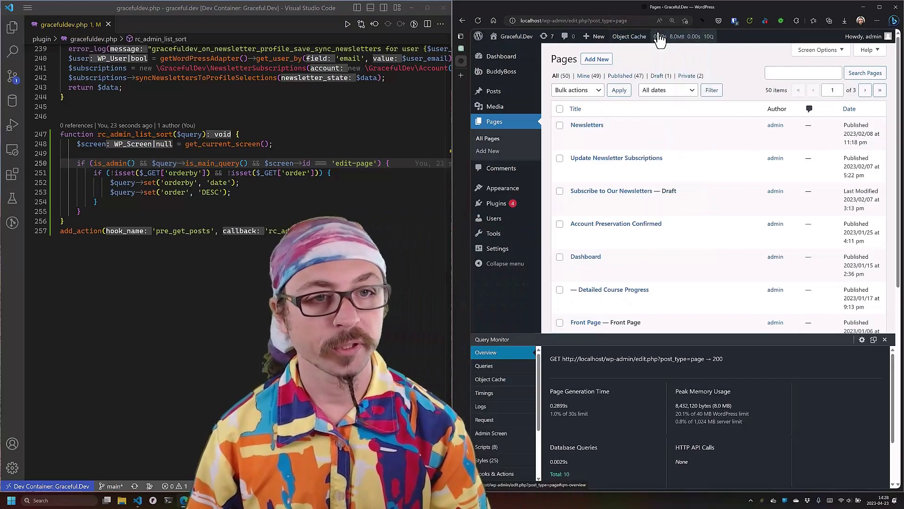
pyautogui.scroll(-2, 513, 426)
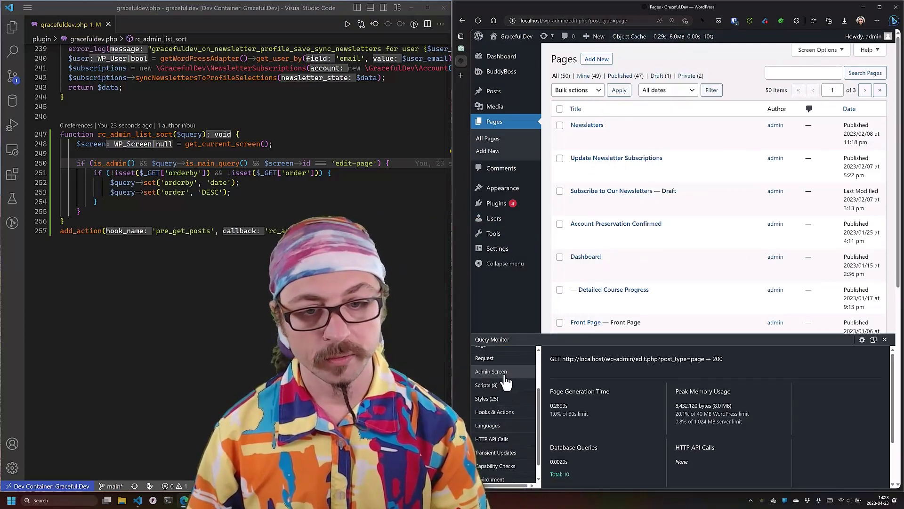
pyautogui.click(504, 373)
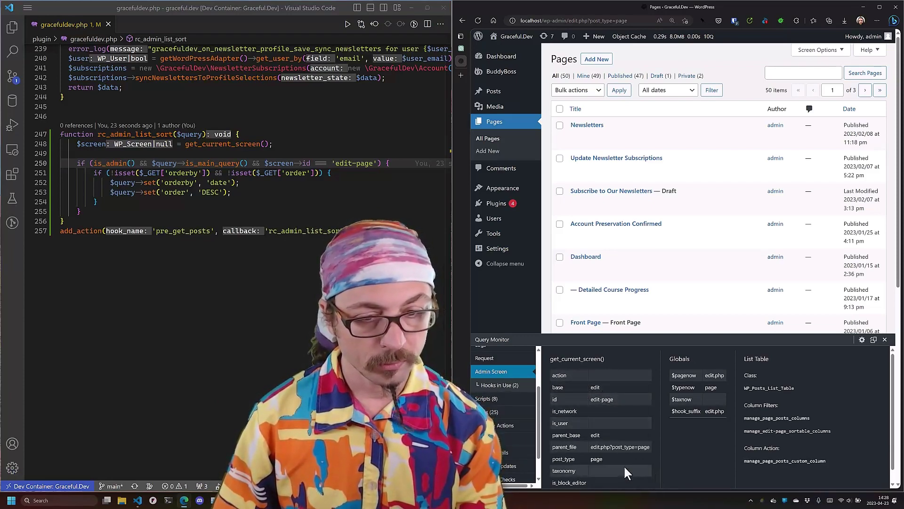
pyautogui.hotkey('alt', 'Left')
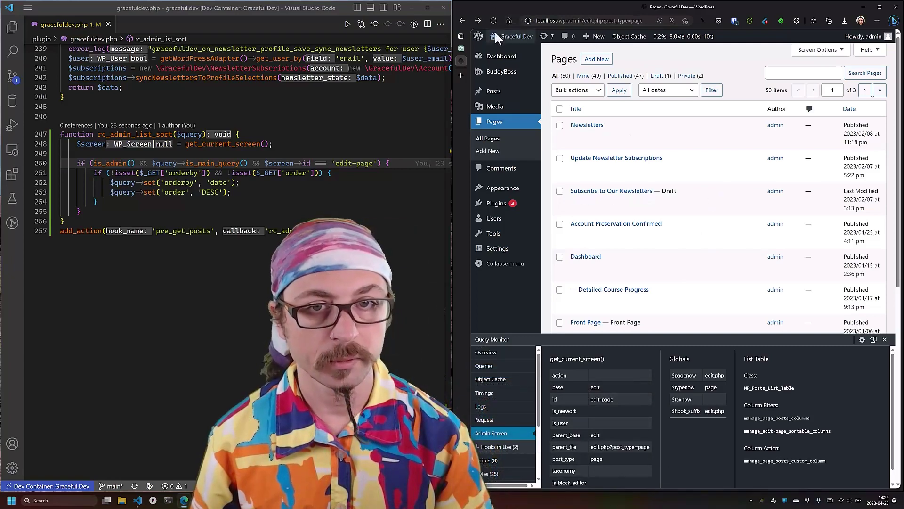
# Ask ChatGPT in 'Reverse Chronological Admin List' what $screen->id means, and read the answer
pyautogui.click(465, 46)
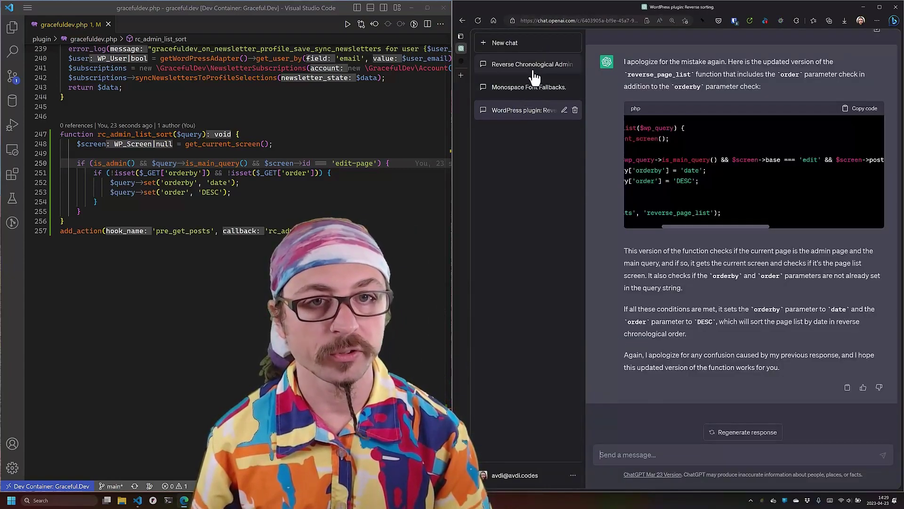
pyautogui.click(534, 72)
pyautogui.write('tell me about the wordpress $screen->id property')
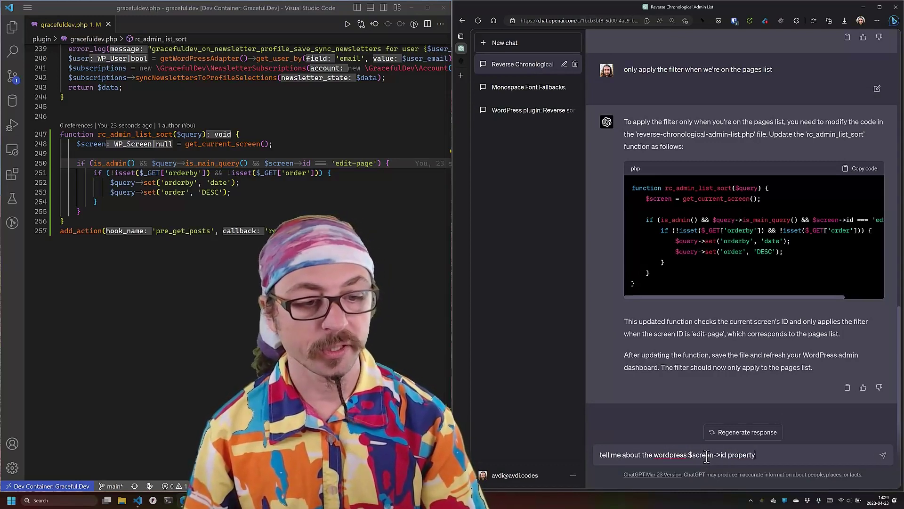
pyautogui.press('Return')
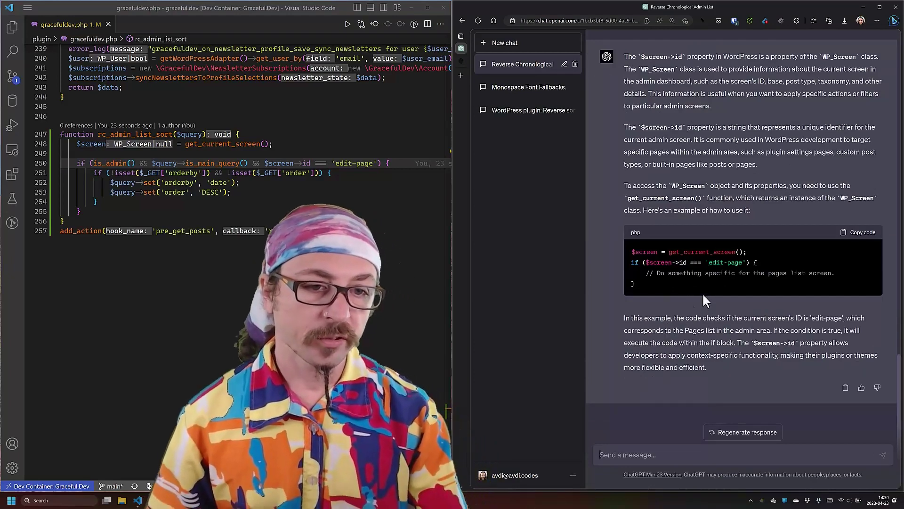
pyautogui.scroll(1, 697, 290)
pyautogui.scroll(5, 697, 290)
pyautogui.write('rewrite filter to use screen base and post_tyOe')
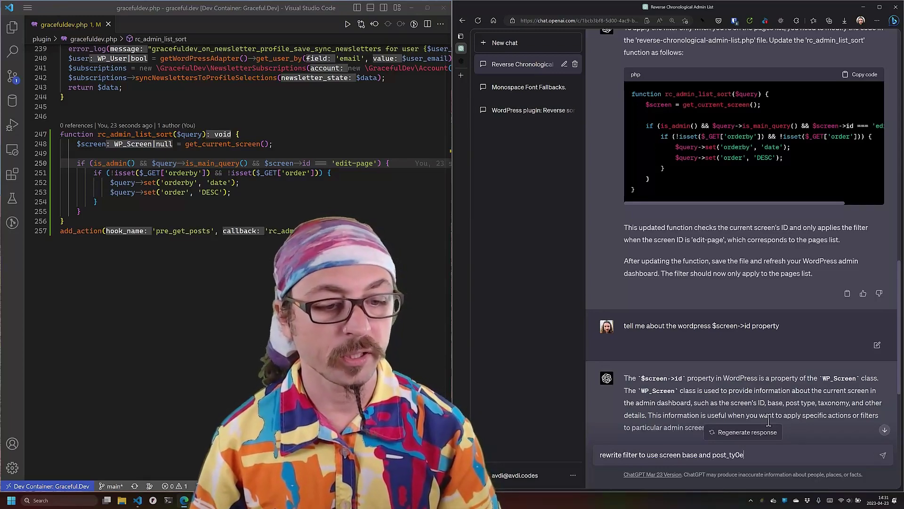
# Request a rewrite of the filter using screen base and post_type to detect the Pages list
pyautogui.press('BackSpace')
pyautogui.press('BackSpace')
pyautogui.write('pe')
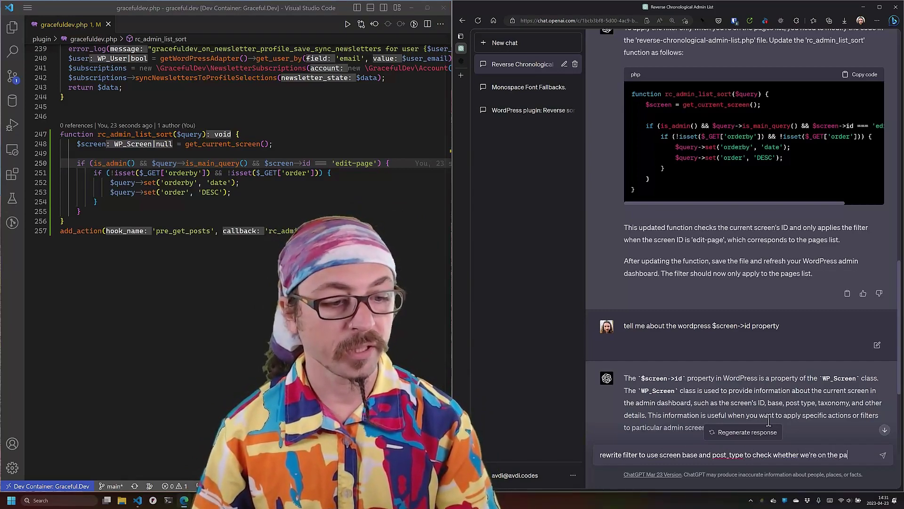
pyautogui.write('es list')
pyautogui.press('Return')
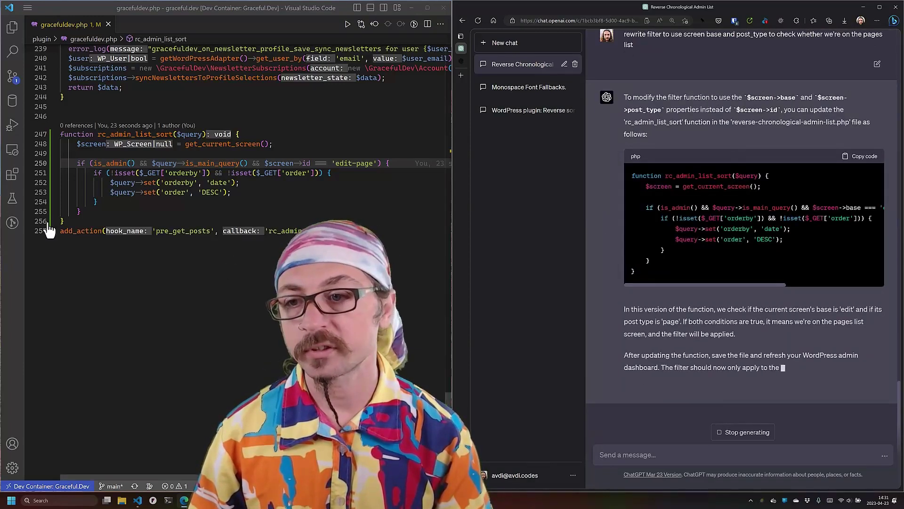
# Replace rc_admin_list_sort with ChatGPT's screen base and post type version, then review it
pyautogui.moveTo(69, 221); pyautogui.dragTo(60, 142)
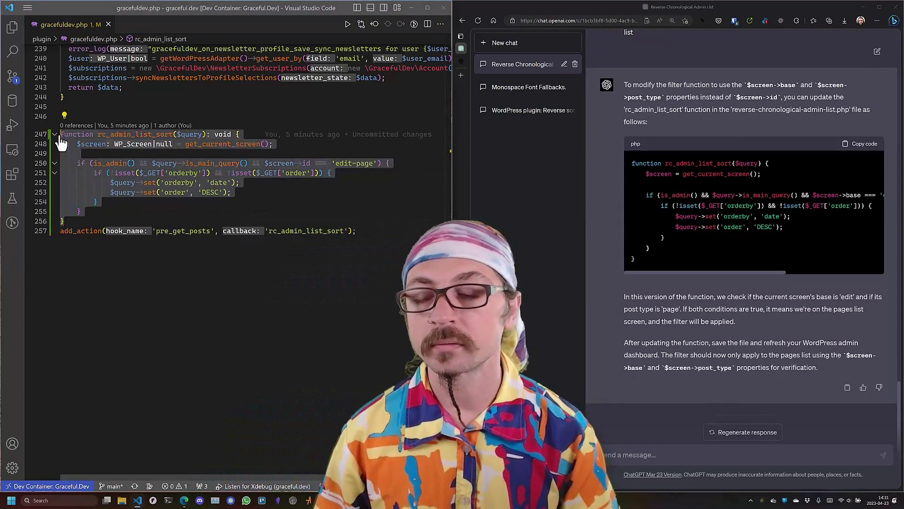
pyautogui.hotkey('ctrl', 'v')
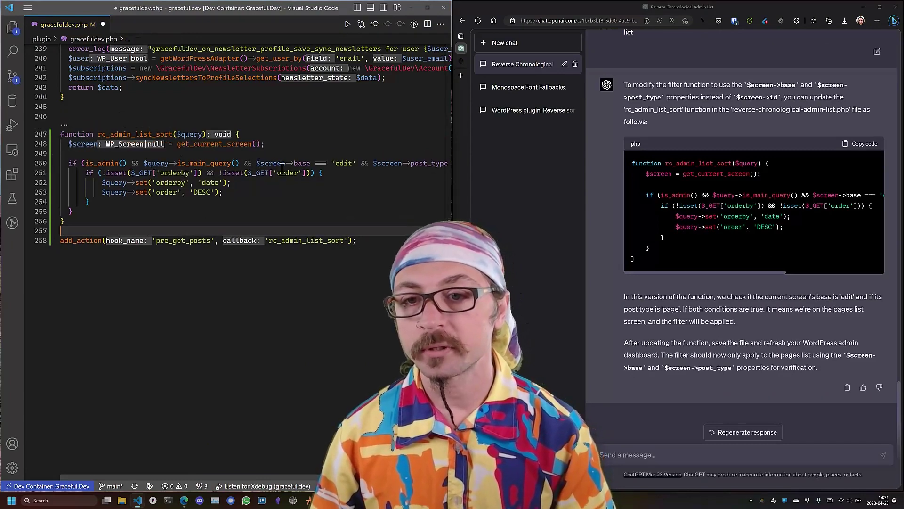
pyautogui.click(368, 163)
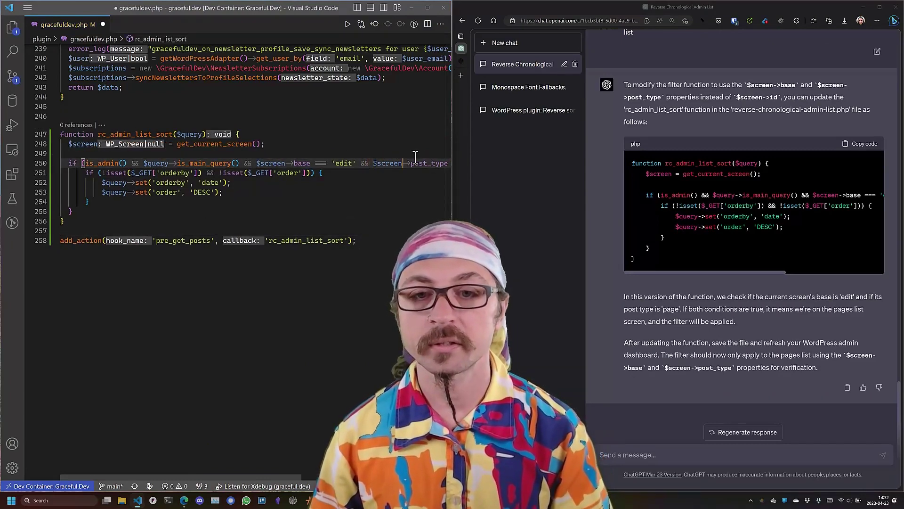
pyautogui.press('End')
pyautogui.press('Down')
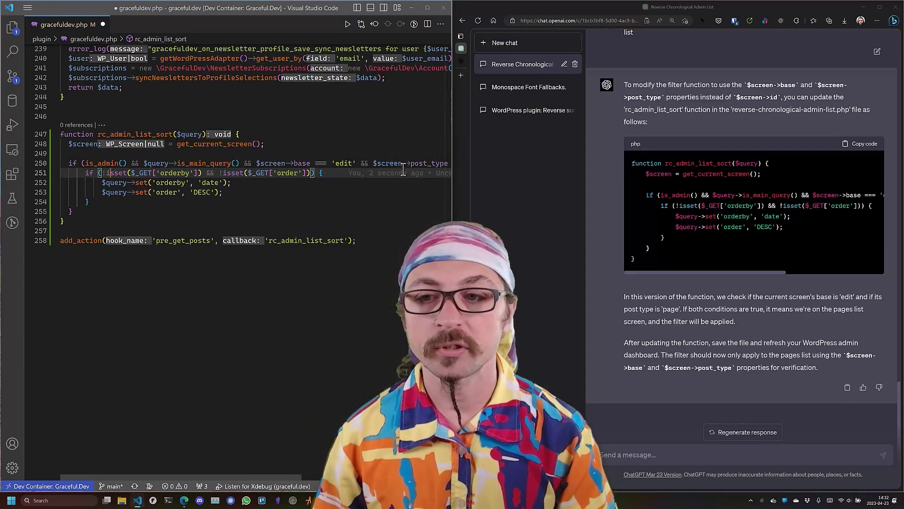
pyautogui.press('Down')
pyautogui.press('Down')
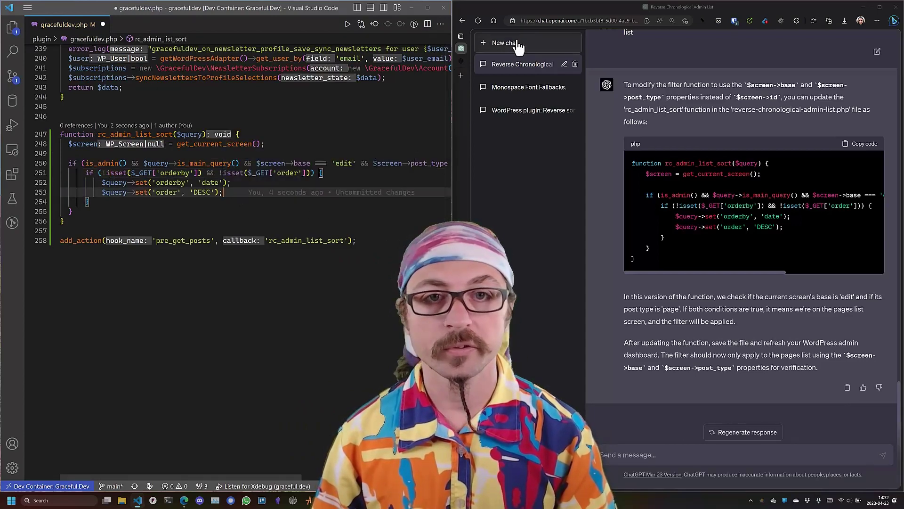
# Reload the WordPress Pages list to confirm pages still sort newest first
pyautogui.click(461, 64)
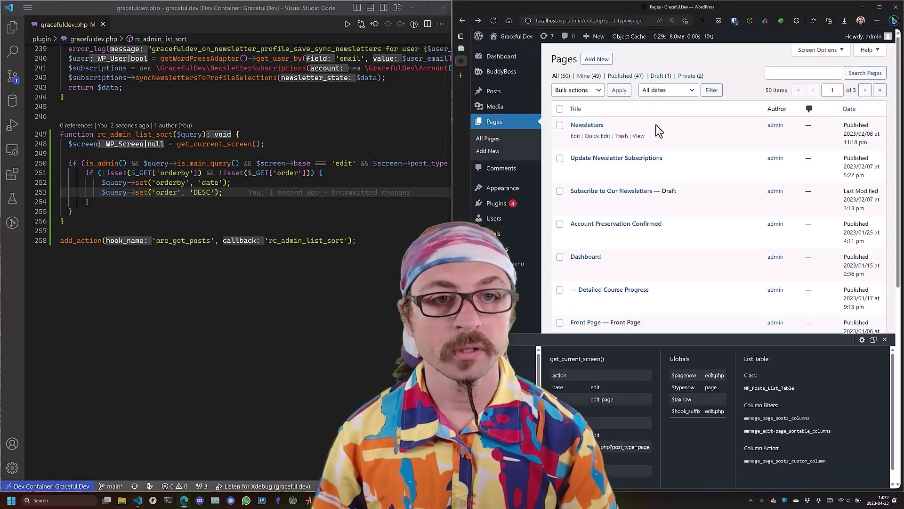
pyautogui.click(493, 21)
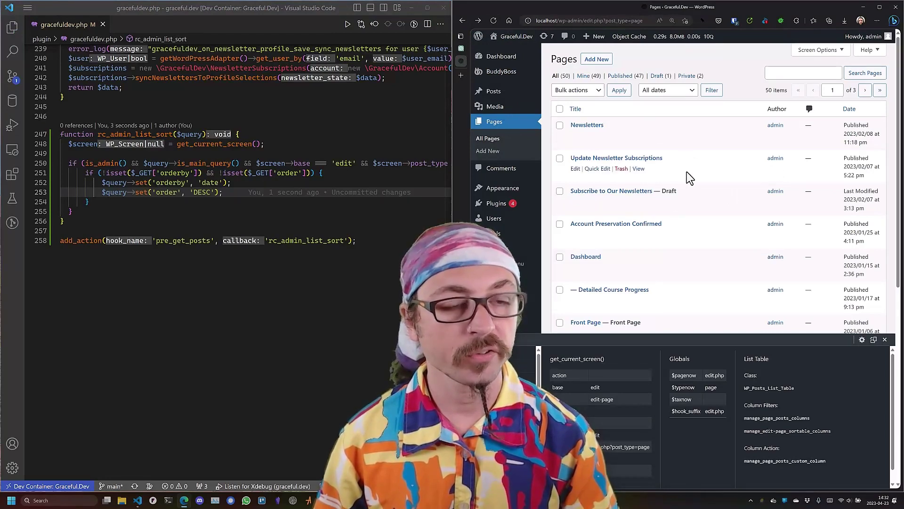
pyautogui.click(356, 230)
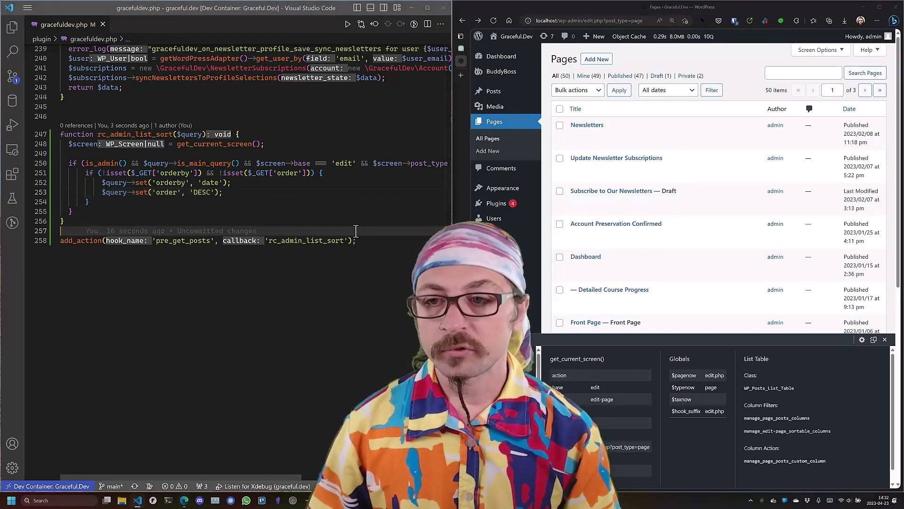